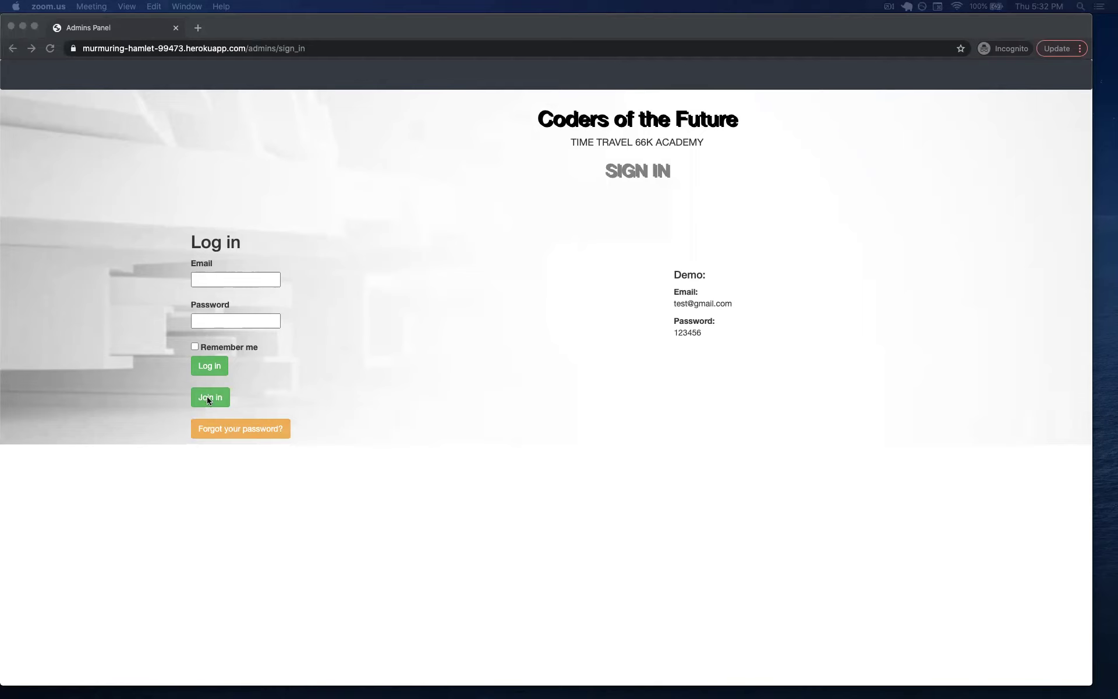
Sign in to 66K Panel with the demo admin account's email and password.
left_click(219, 280)
type("test@gmail.com")
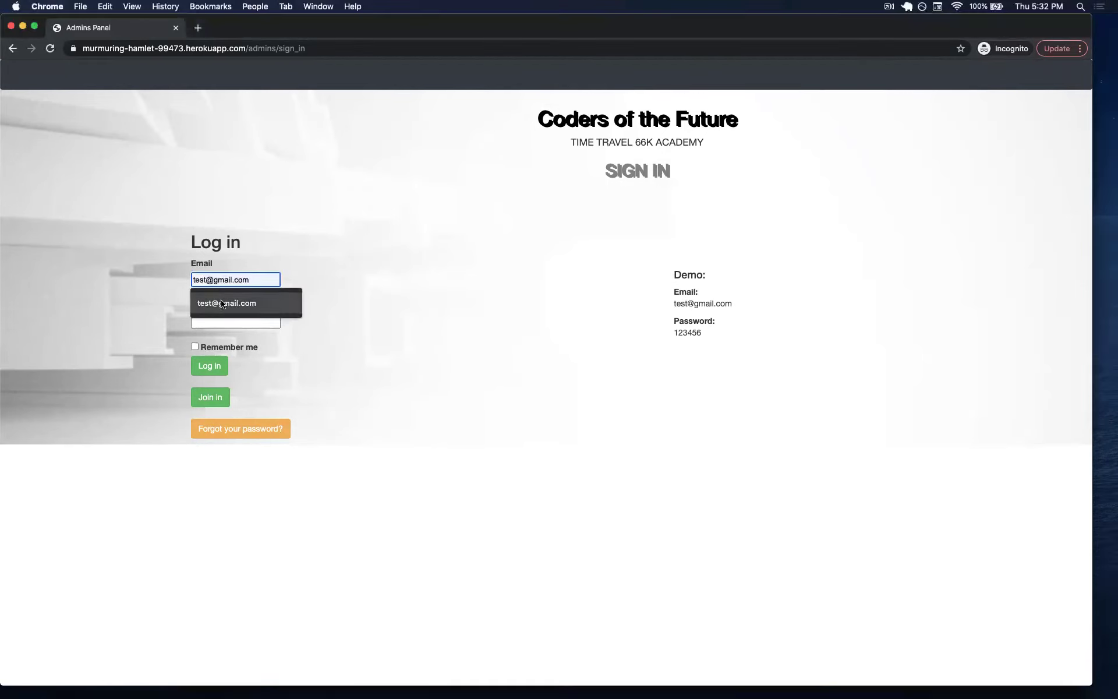
left_click(222, 304)
left_click(226, 320)
type("1")
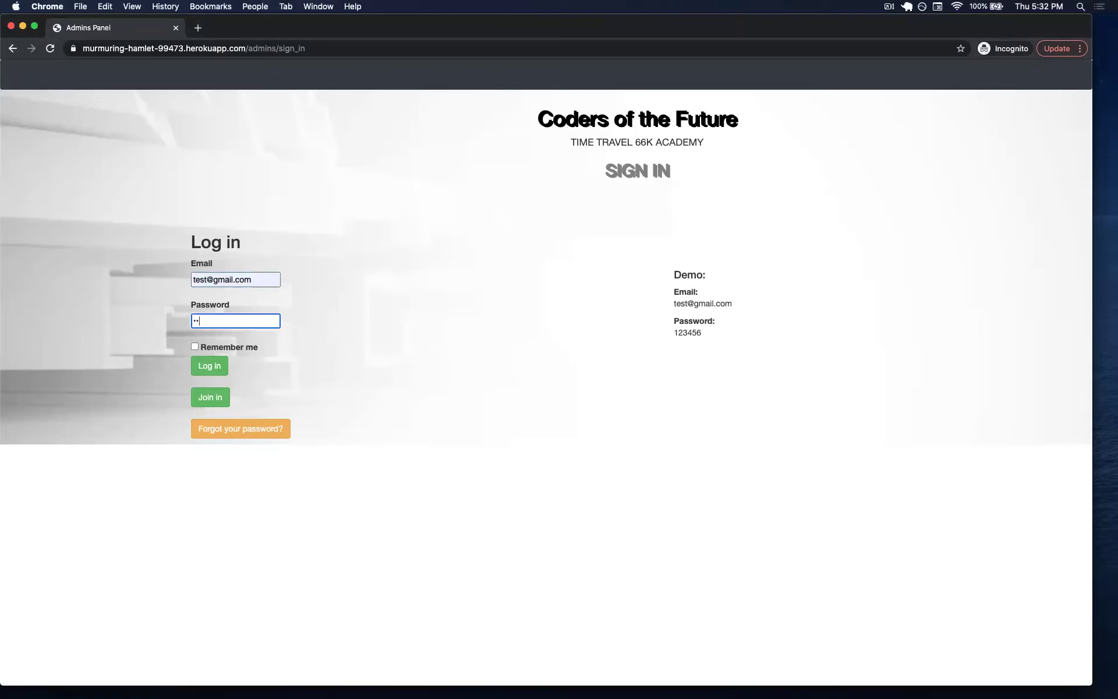
type("23456")
left_click(207, 366)
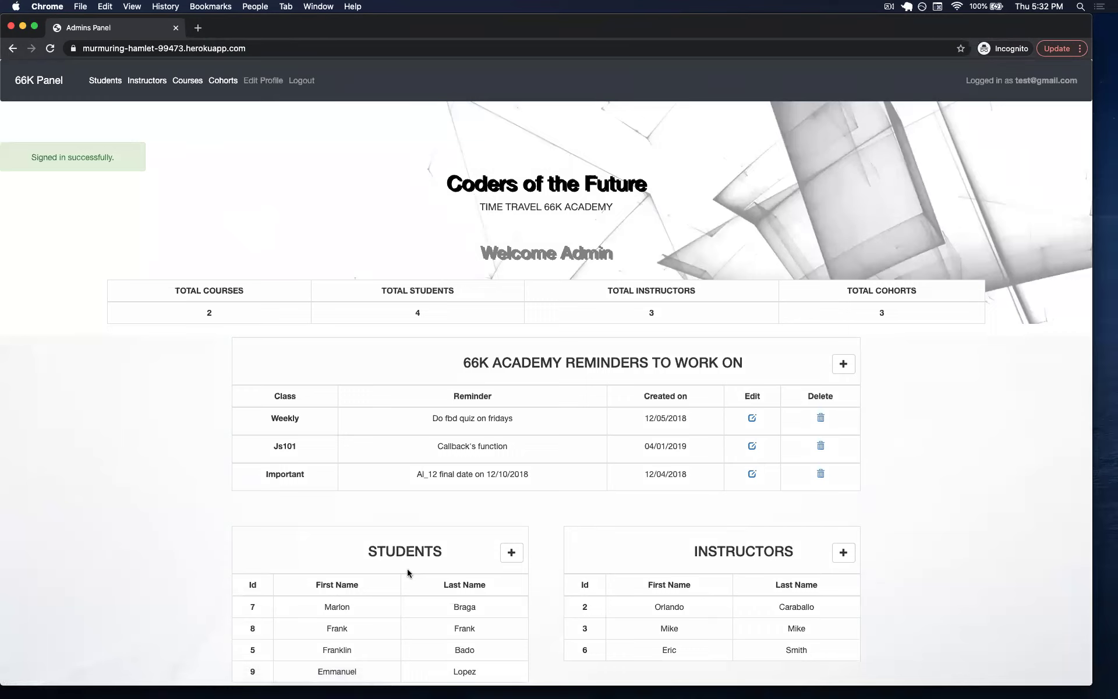
Scroll through the Welcome Admin dashboard's totals, reminders and tables.
scroll(406, 568, "down", 2)
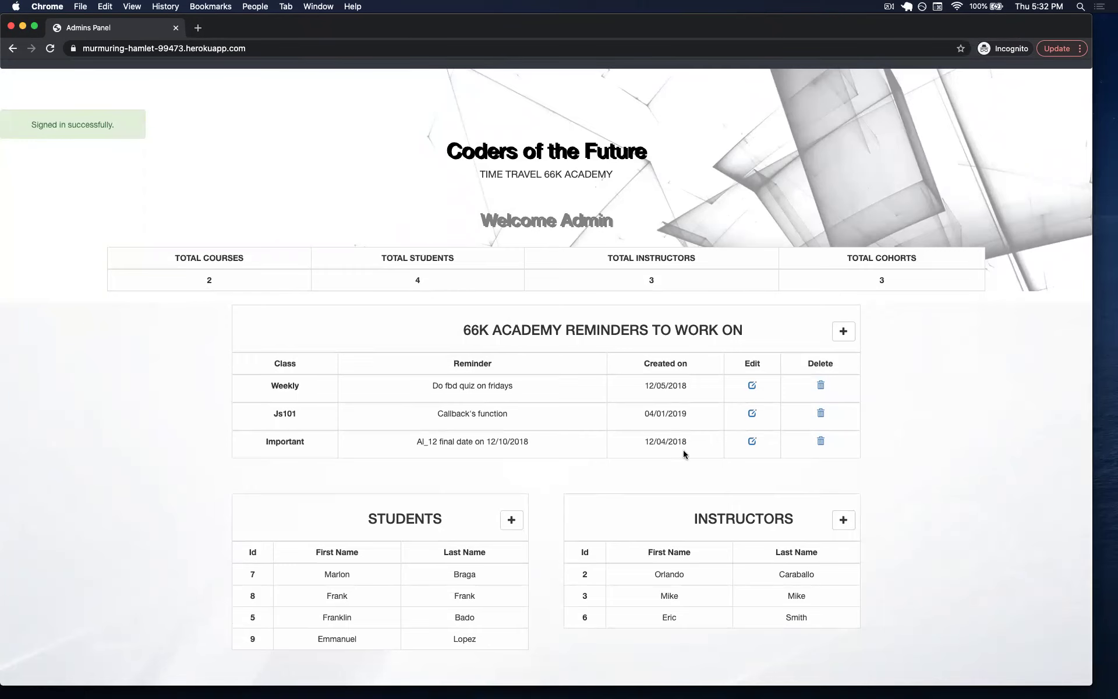
scroll(585, 586, "down", 5)
scroll(583, 585, "down", 3)
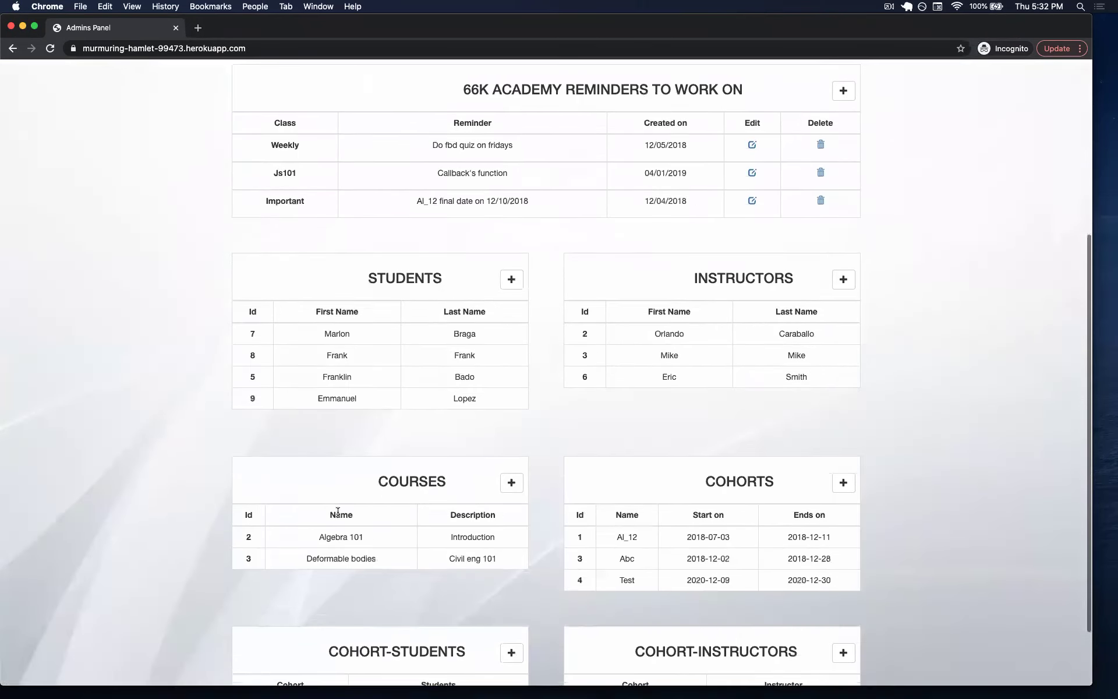
scroll(337, 528, "up", 6)
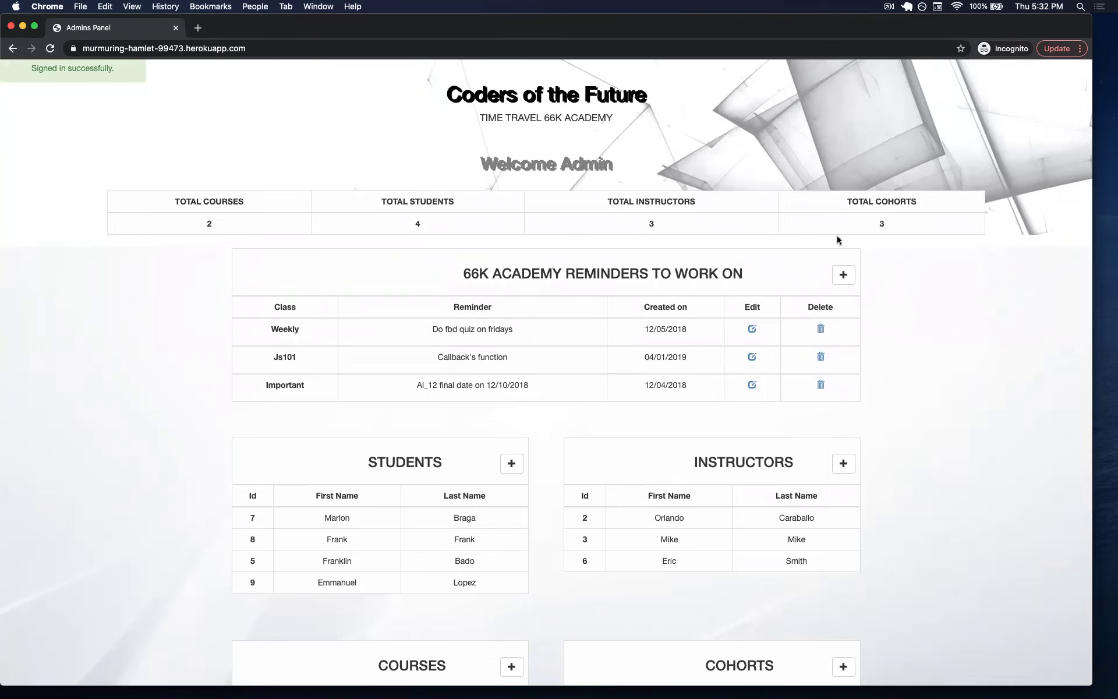
scroll(571, 491, "down", 1)
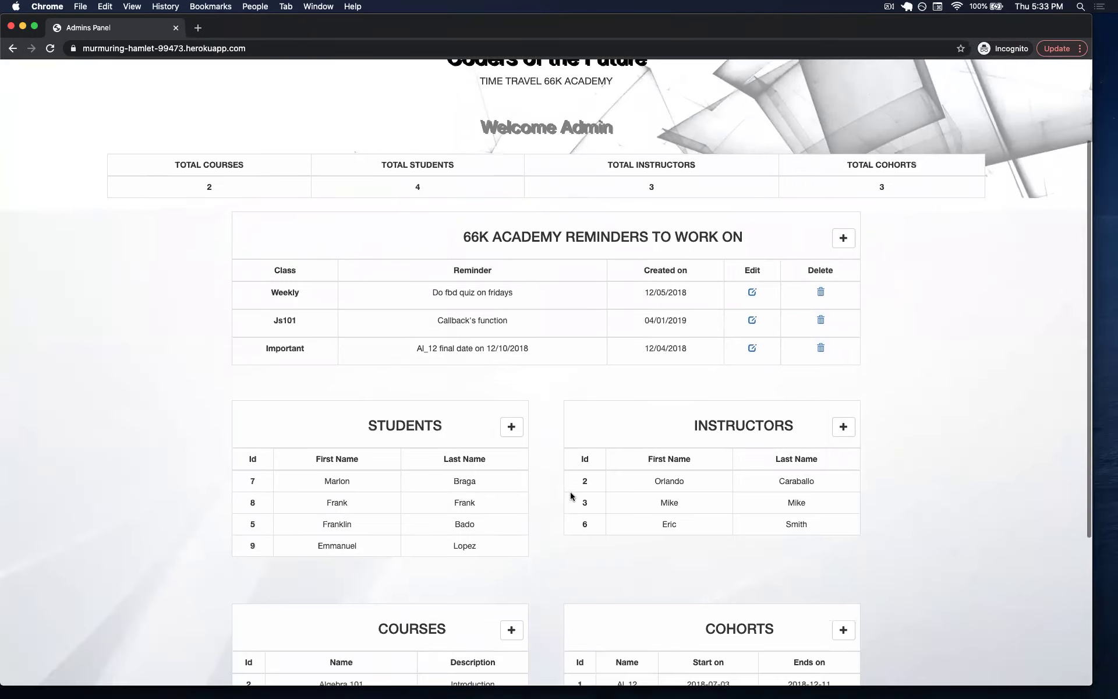
scroll(570, 491, "up", 4)
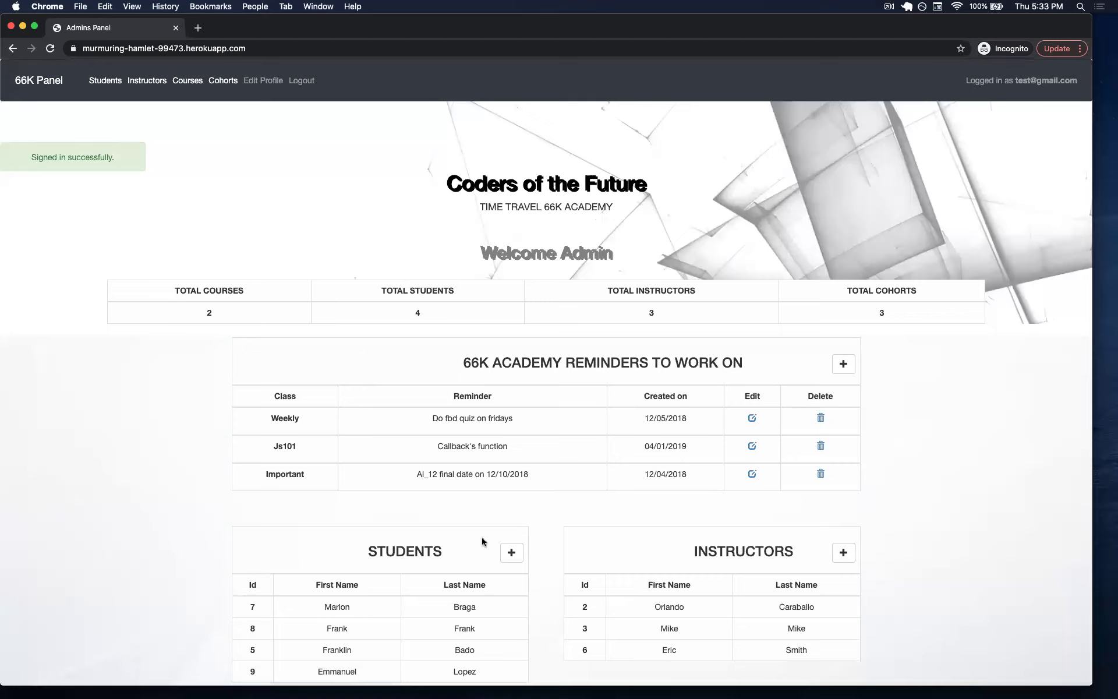
Create a student aged 22 with College education, entering first name, last name and email.
left_click(511, 553)
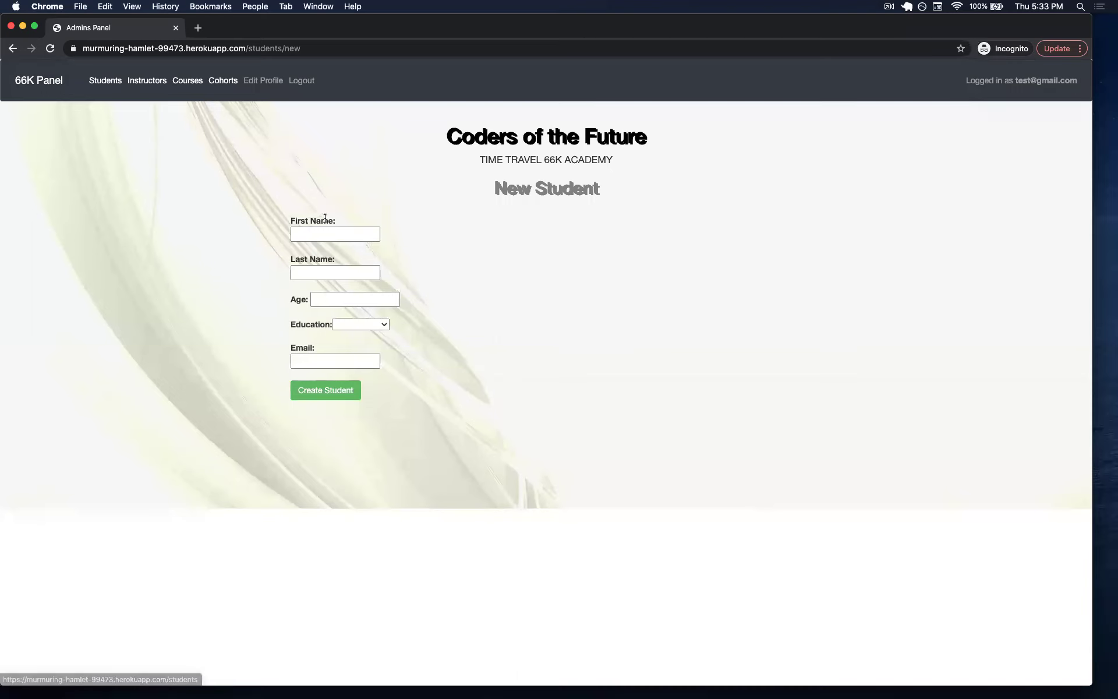
left_click(320, 233)
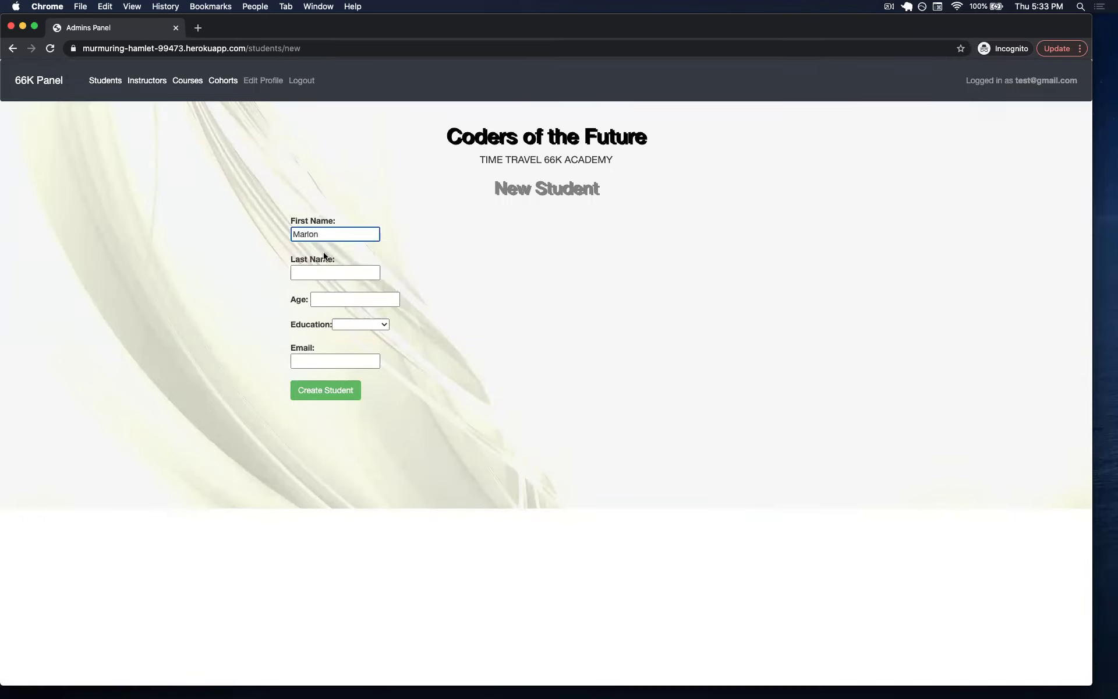
left_click(321, 273)
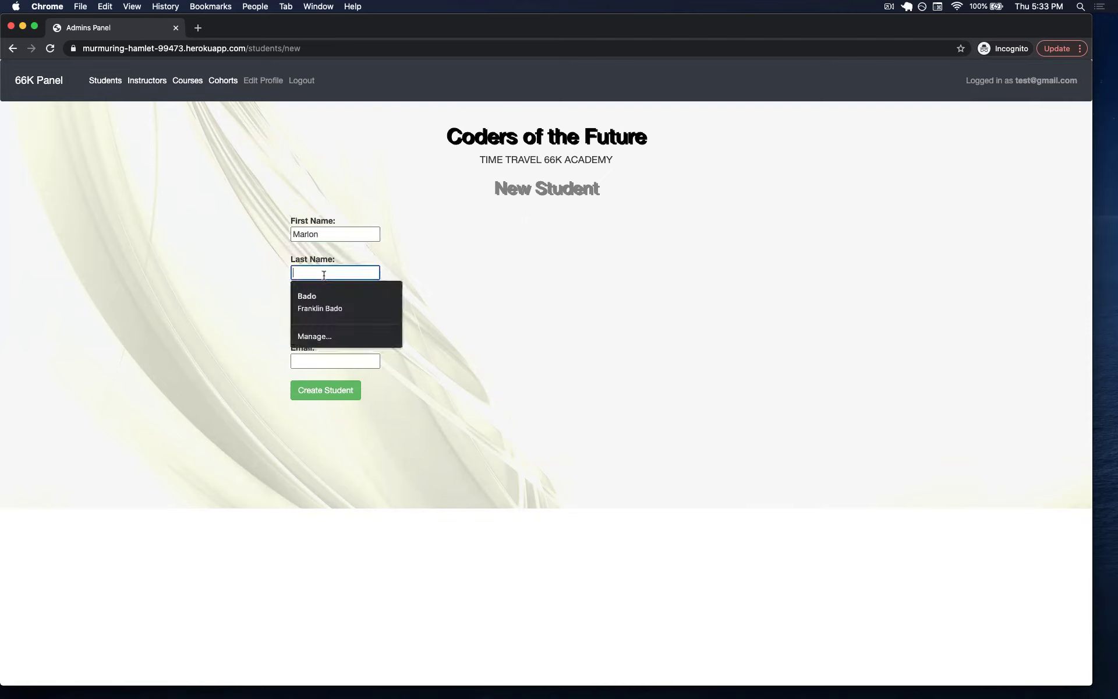
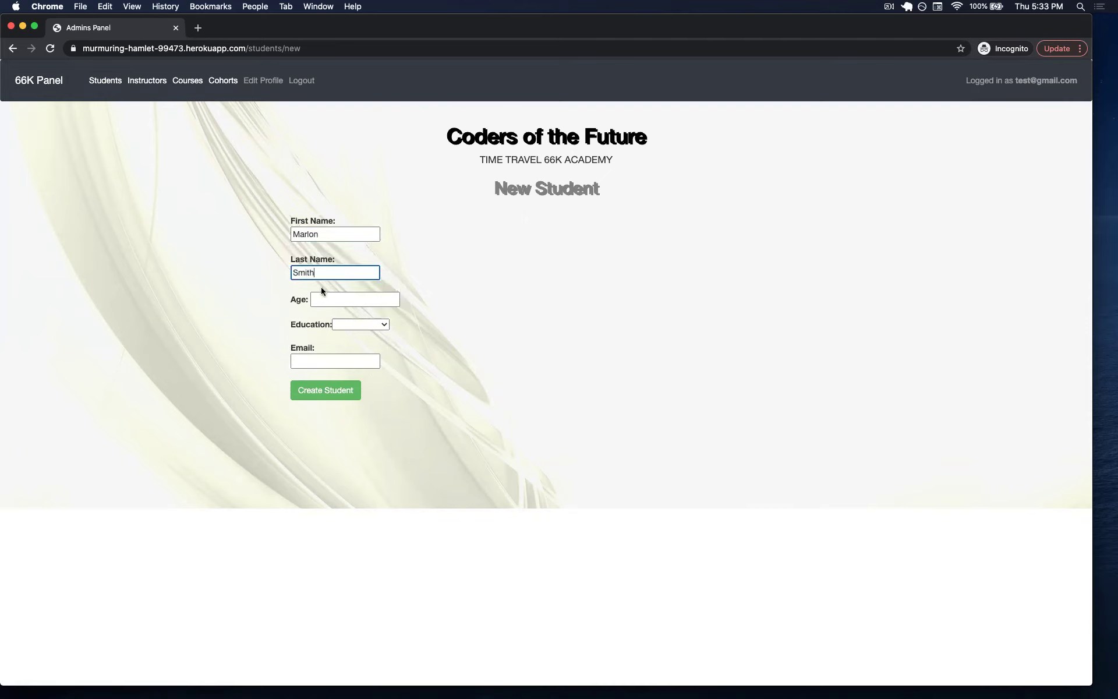
left_click(332, 296)
type("22")
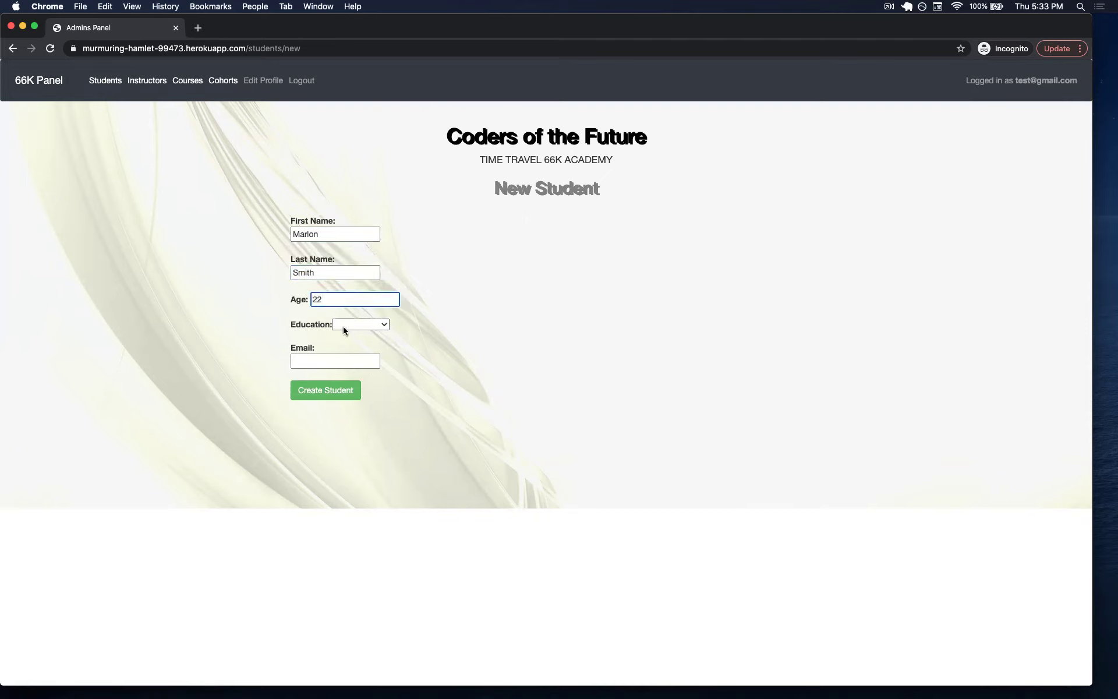
left_click(353, 324)
left_click(353, 347)
left_click(330, 362)
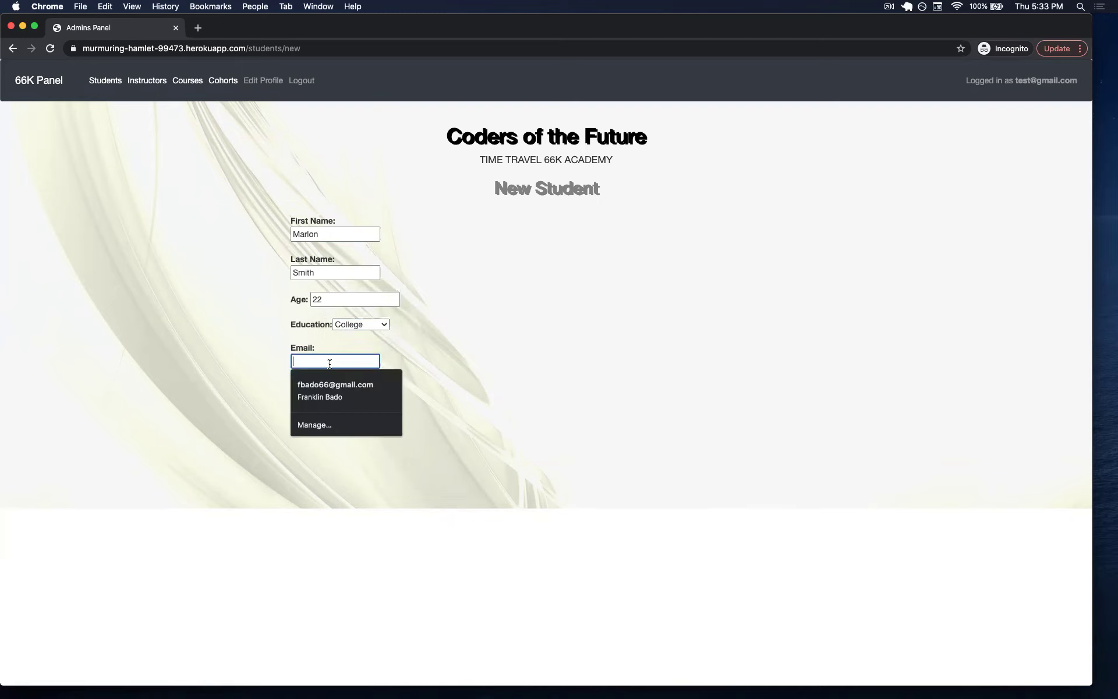
type("marlon")
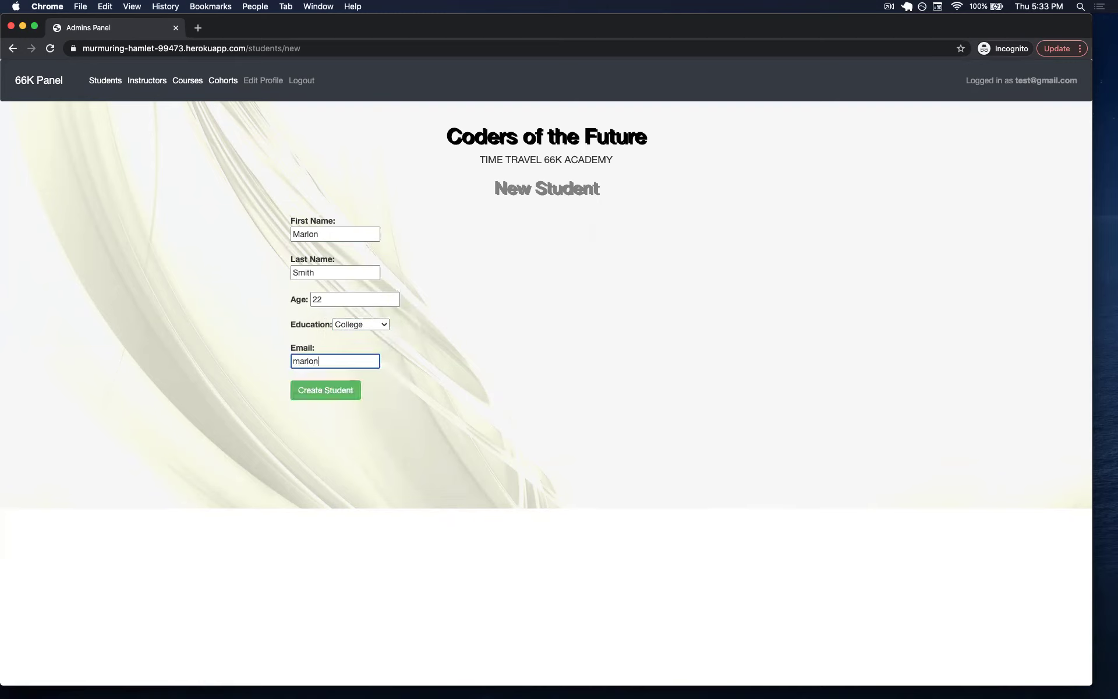
type("@test.com")
left_click(316, 391)
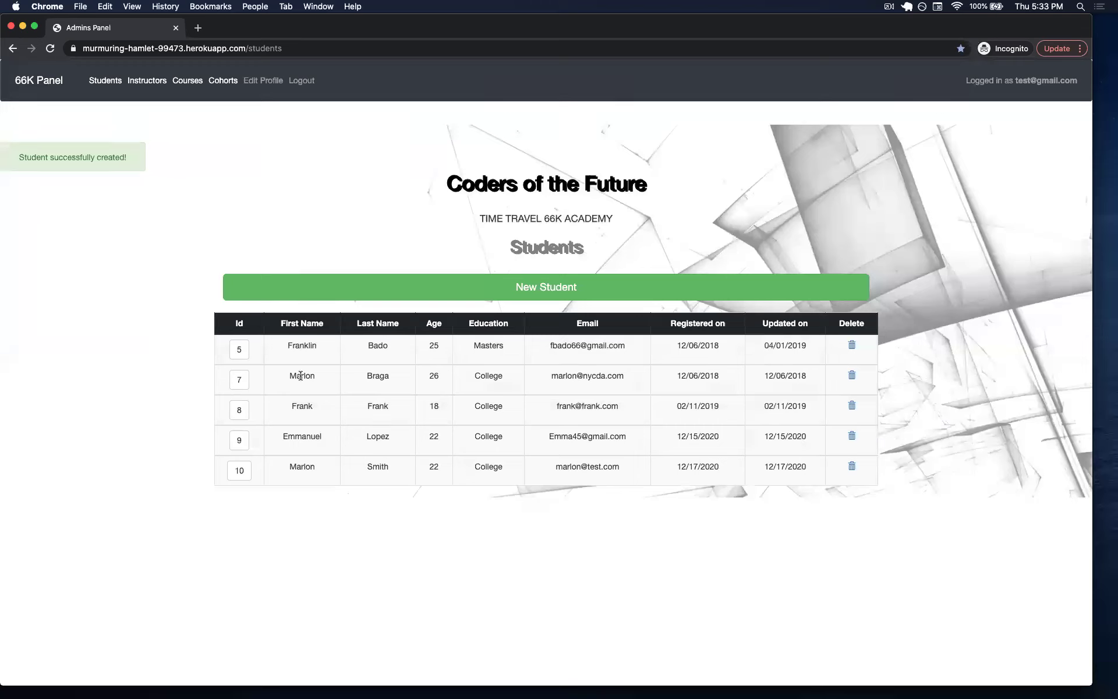
Open student Id 7, replace the first name with 'J' and submit Update Student.
left_click(238, 381)
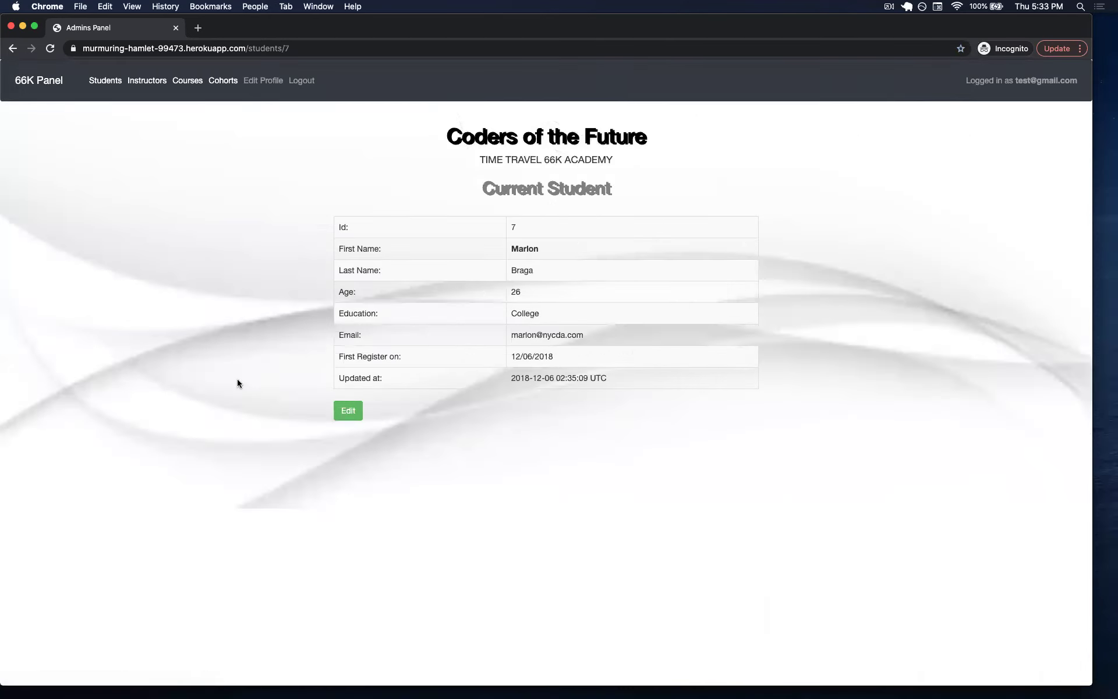
left_click(356, 411)
left_click(449, 232)
double_click(444, 232)
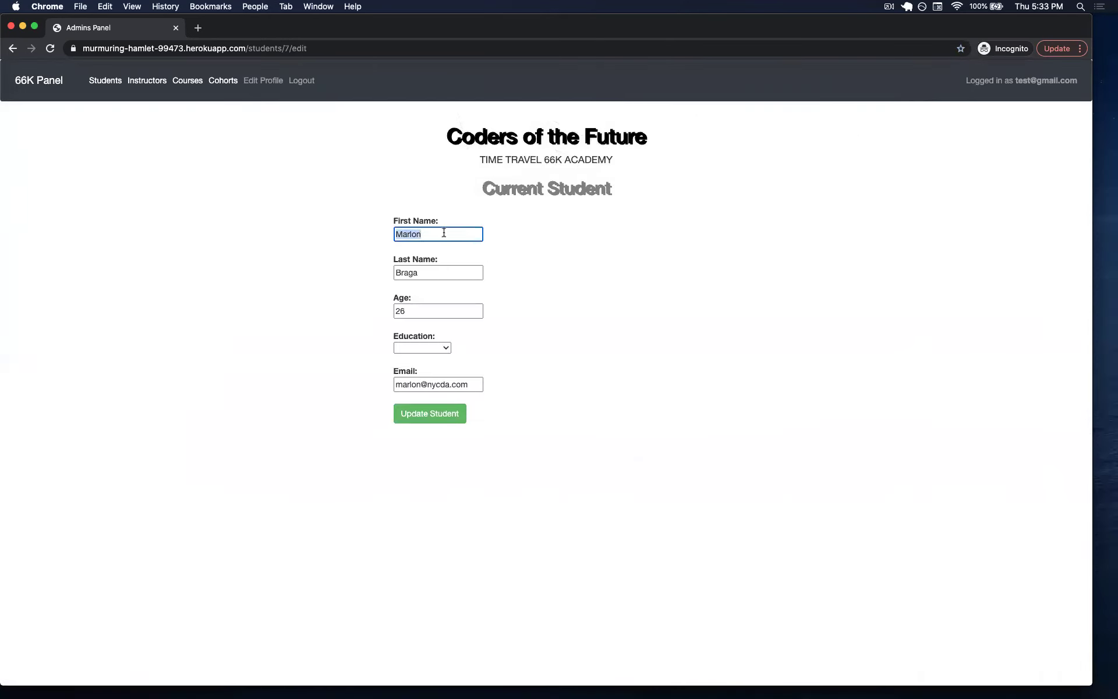
type("John")
left_click(429, 416)
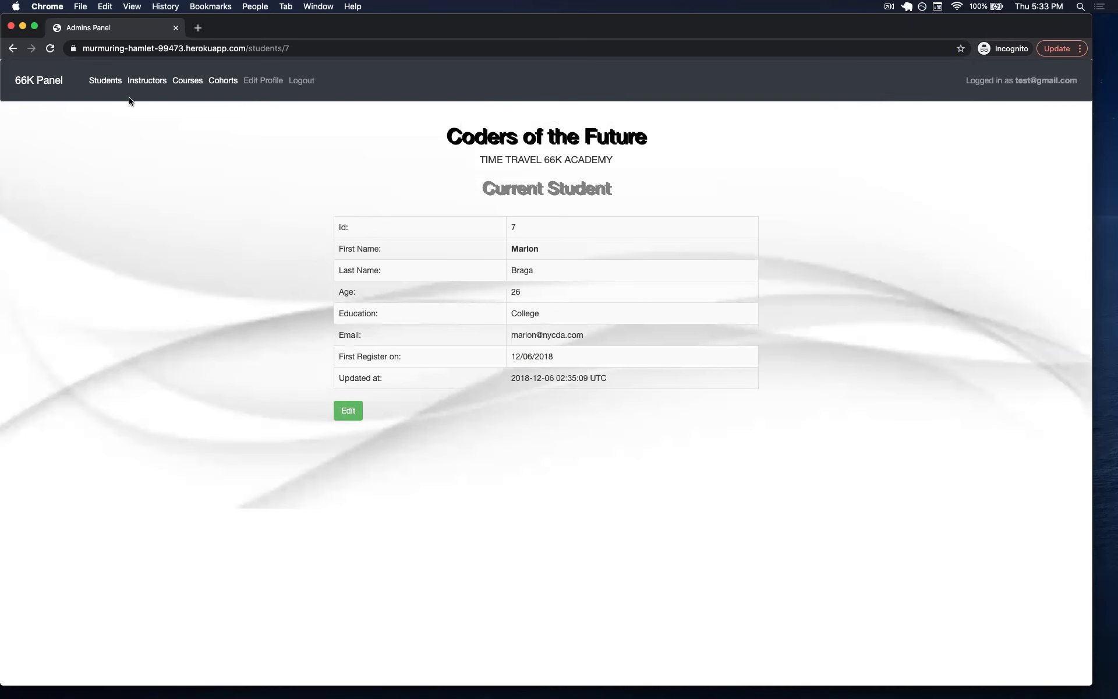
Browse the Students, Instructors and Courses pages, then return to the dashboard's Cohorts table.
left_click(110, 85)
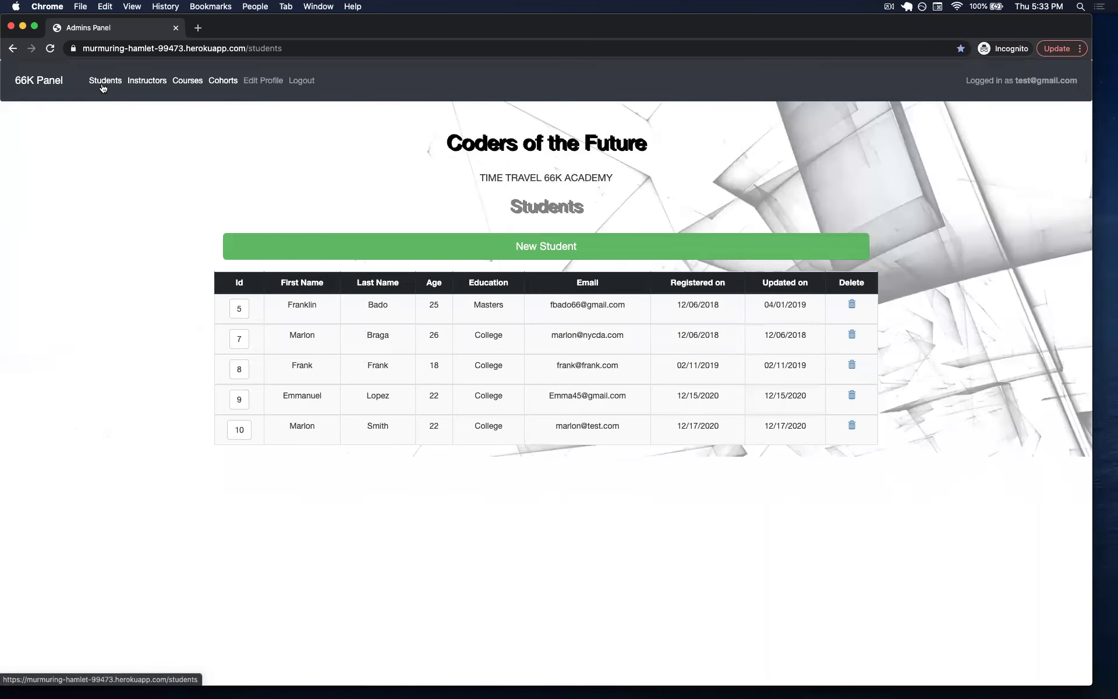
left_click(49, 85)
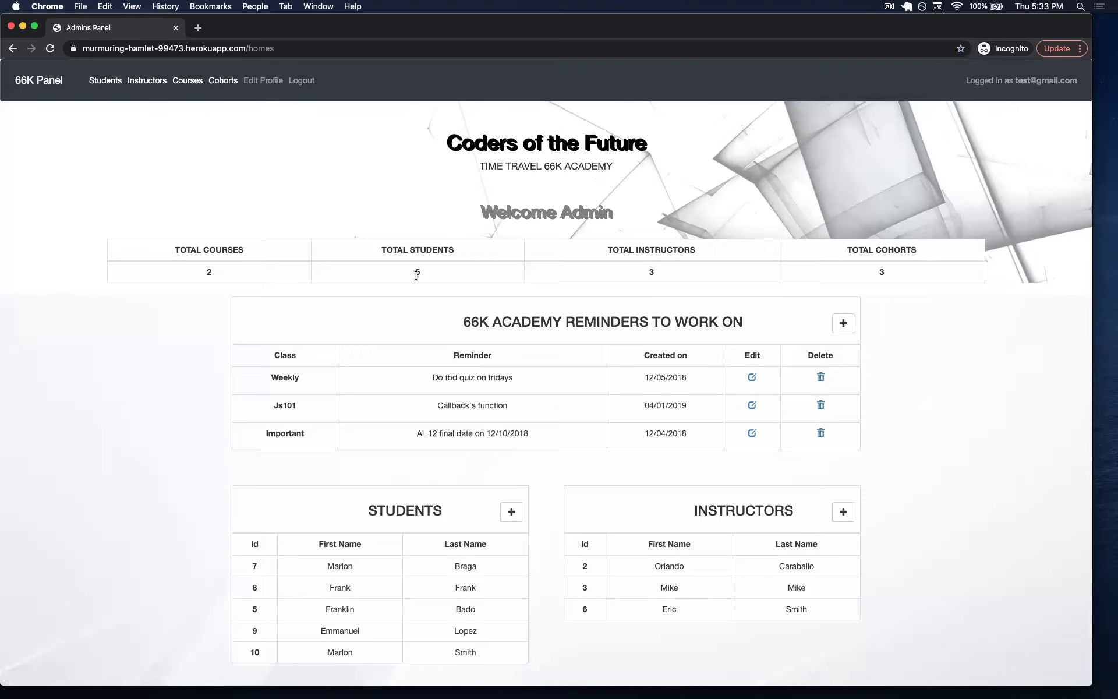
scroll(427, 531, "down", 2)
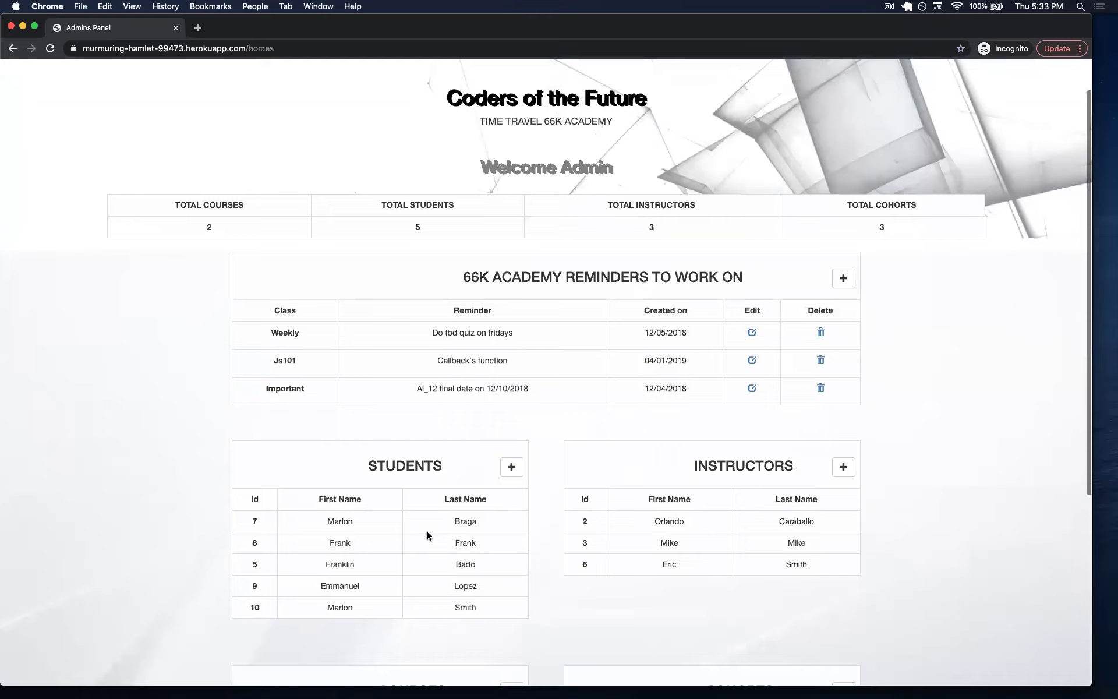
scroll(425, 530, "up", 2)
left_click(152, 82)
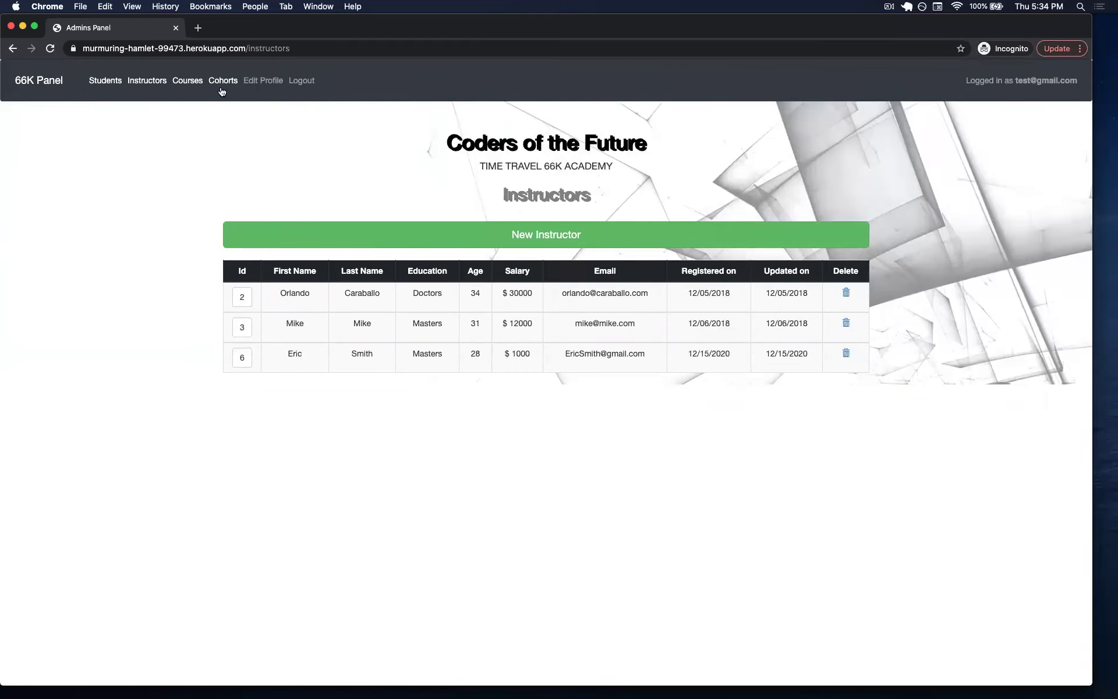
left_click(190, 85)
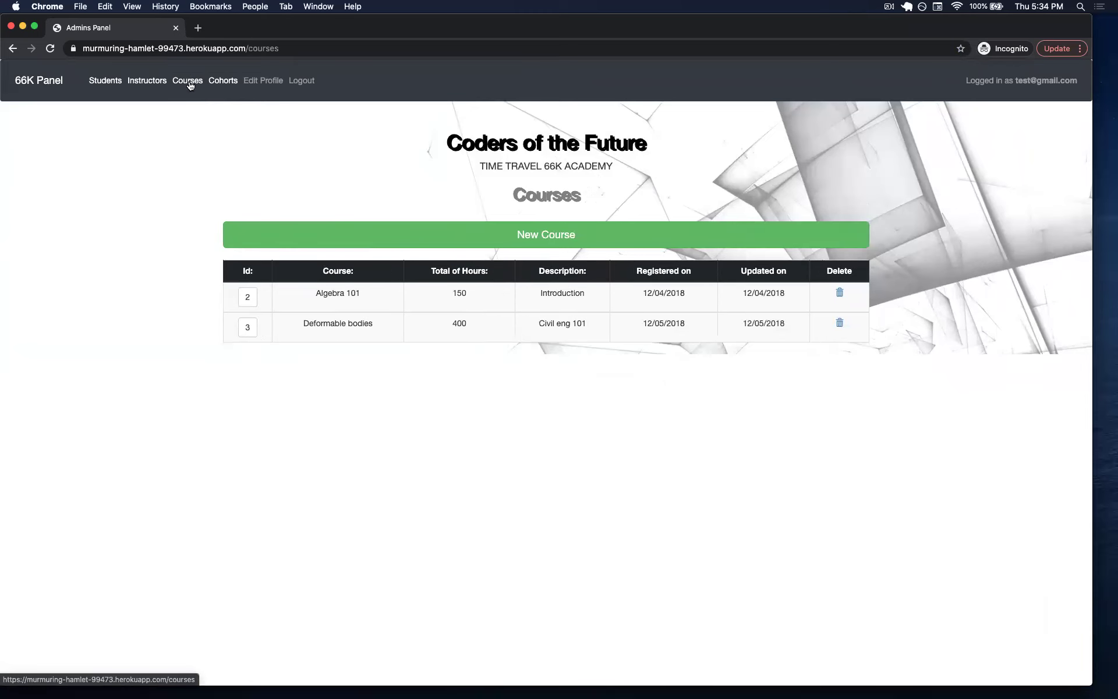
left_click(47, 82)
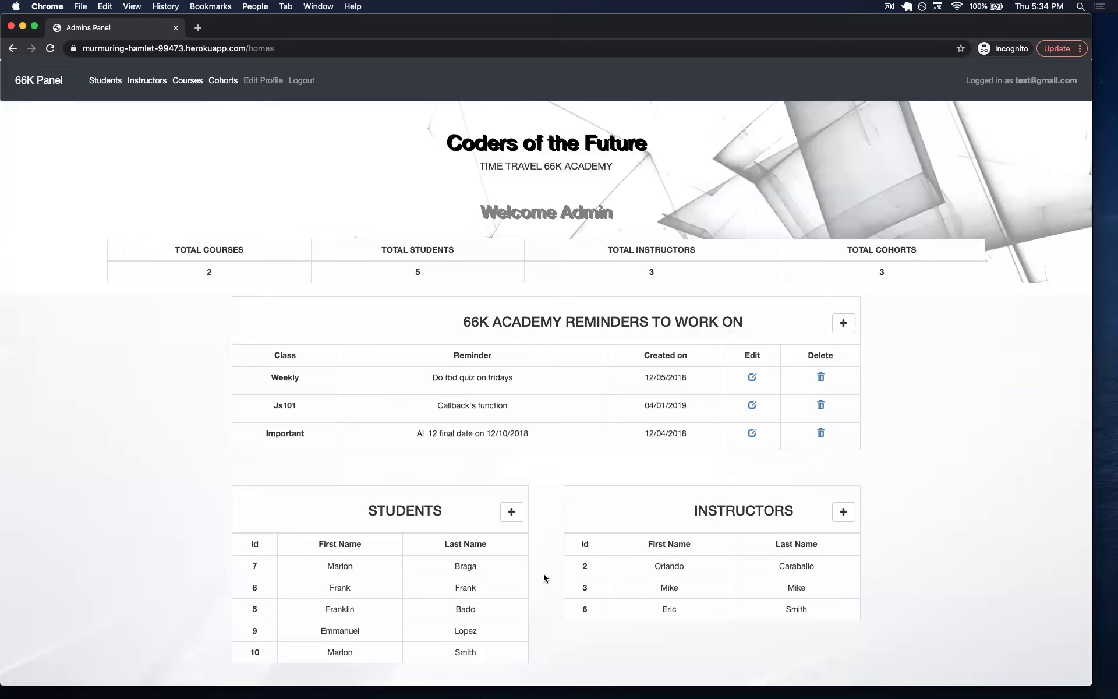
scroll(544, 577, "down", 5)
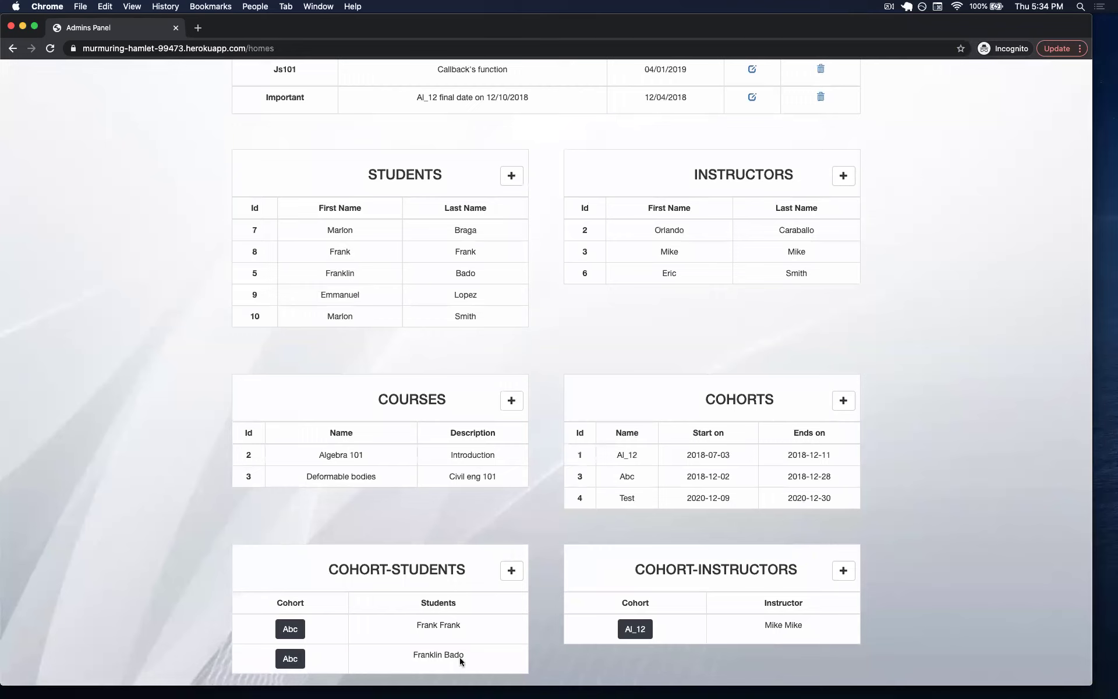
Start a new cohort named 'algo club' running 12/18/2020 to 12/30/2020.
left_click(844, 402)
left_click(337, 231)
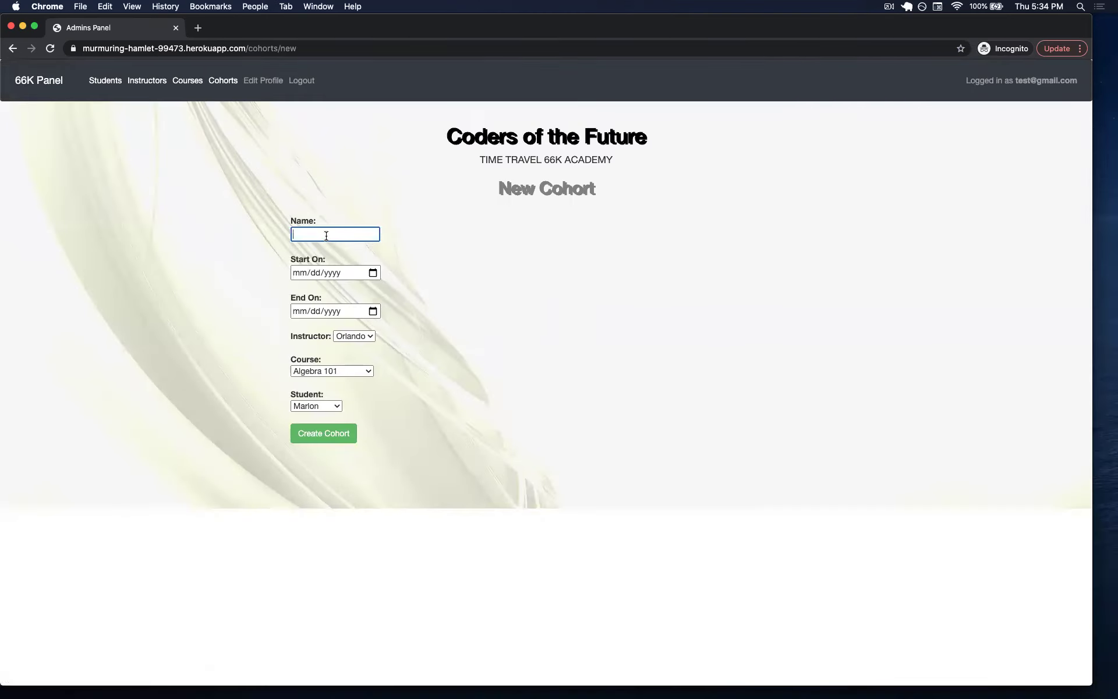
type("alo")
type("g")
key("BackSpace")
key("BackSpace")
left_click(372, 272)
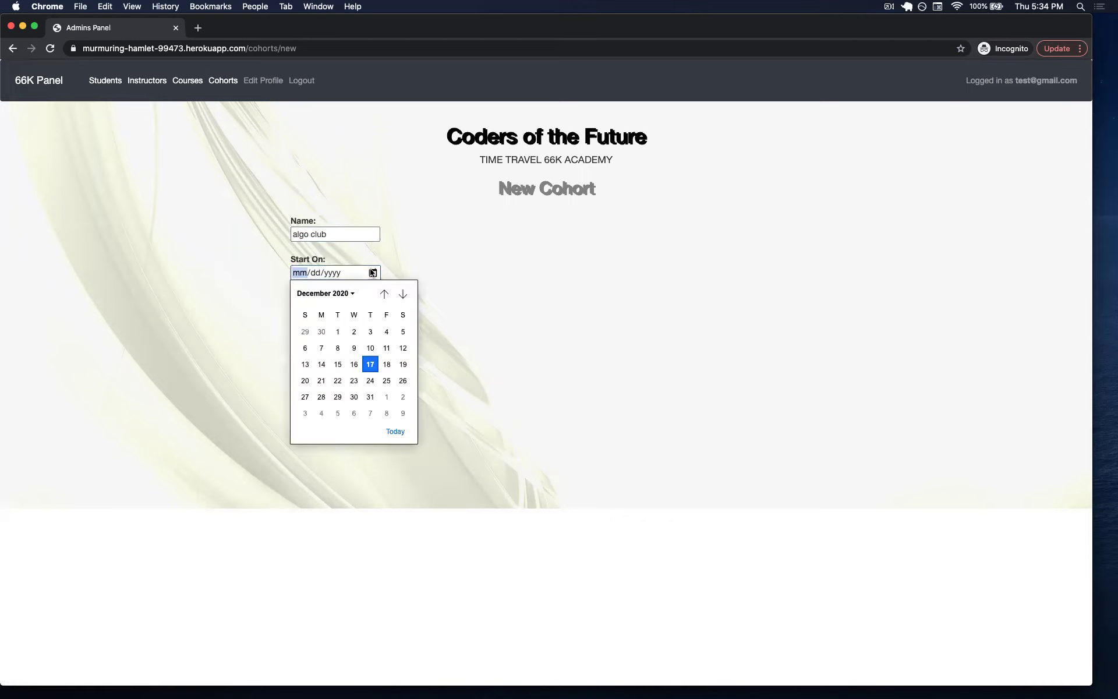
left_click(384, 364)
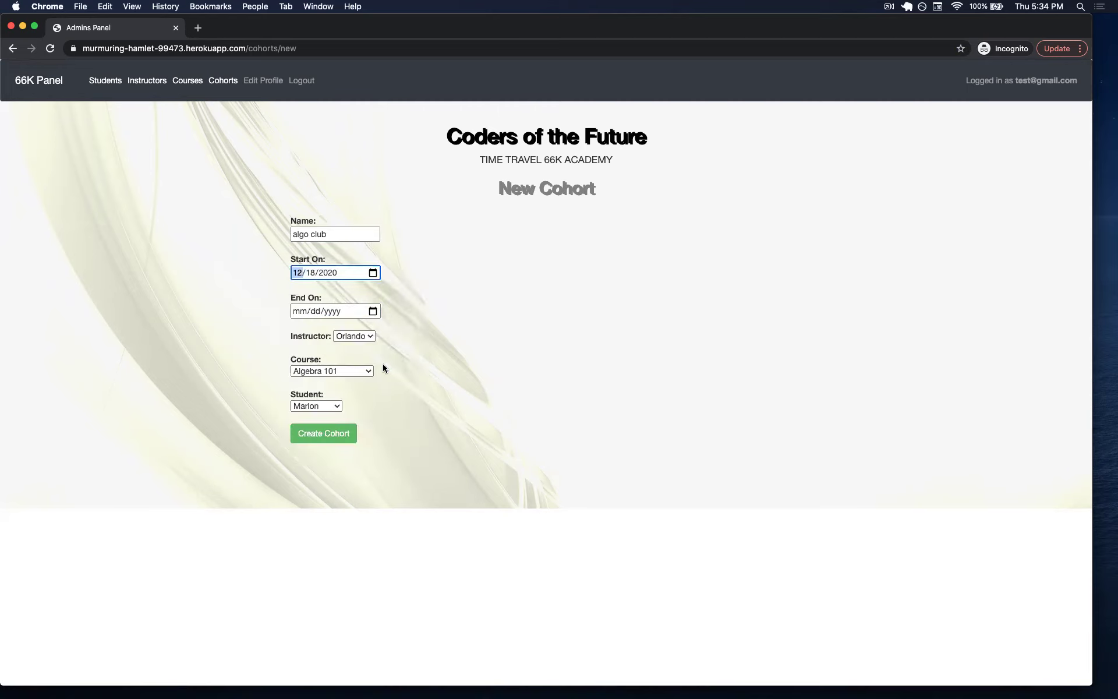
left_click(373, 311)
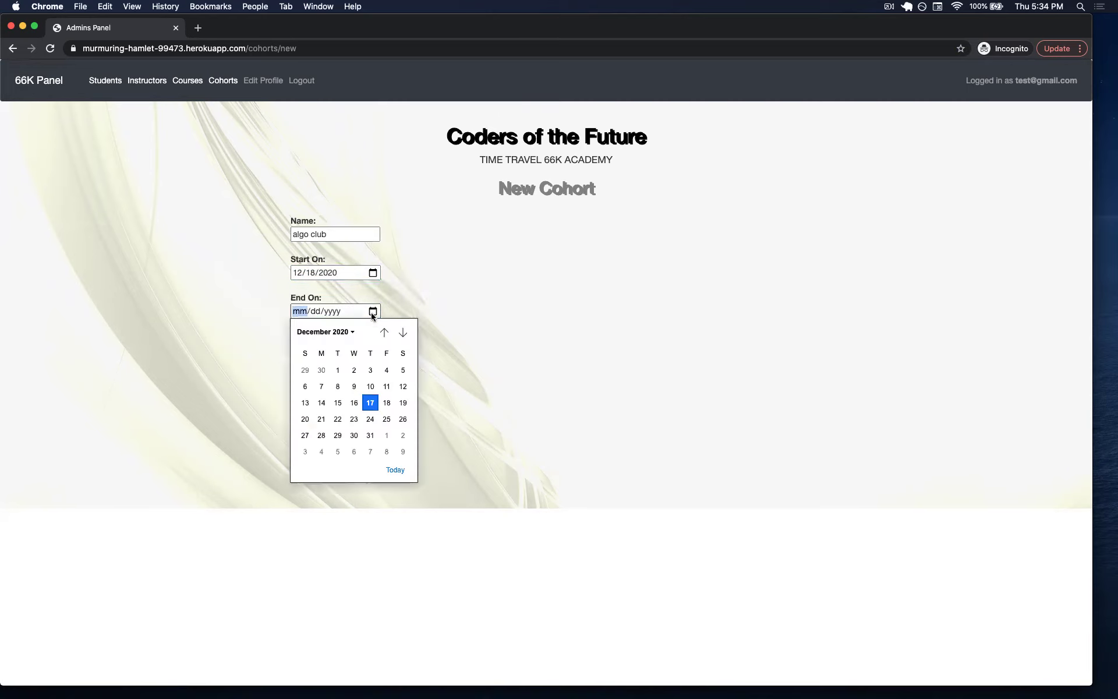
left_click(355, 436)
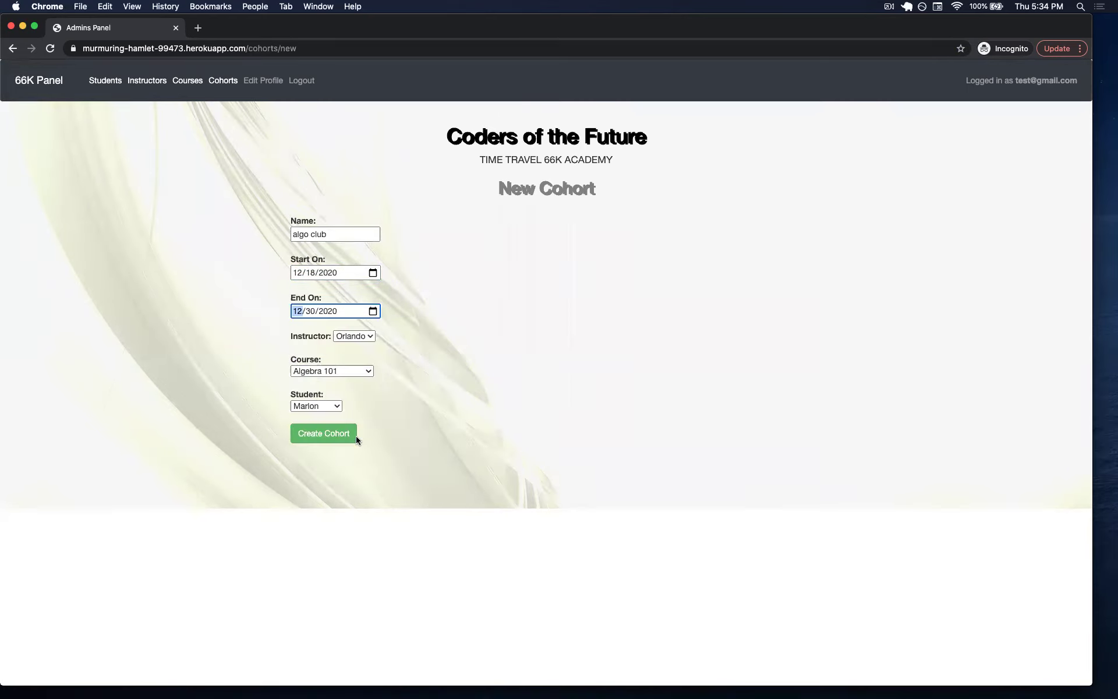
Assign the second listed instructor, Algebra 101 and the first listed student, then create the cohort.
left_click(356, 338)
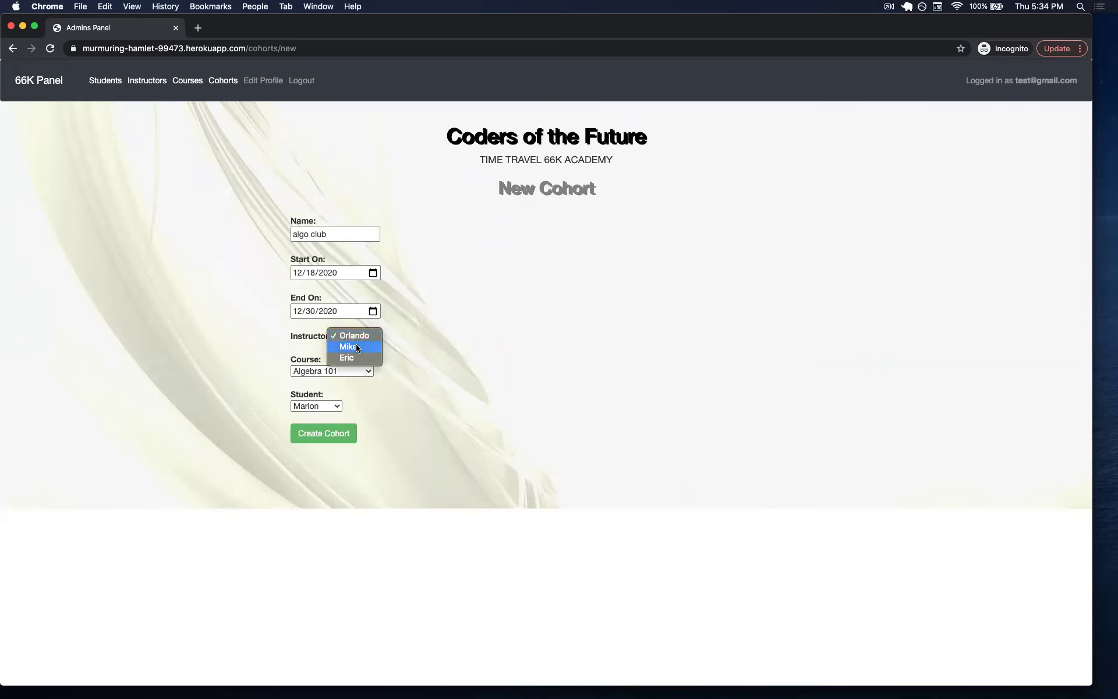
left_click(349, 346)
left_click(347, 373)
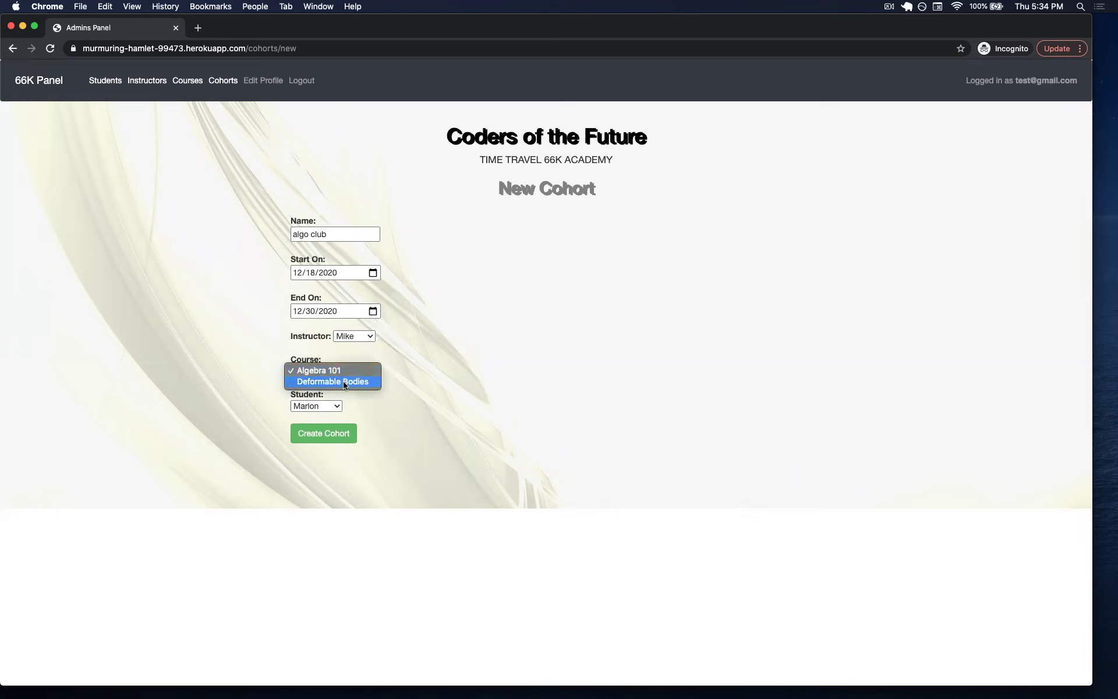
left_click(333, 371)
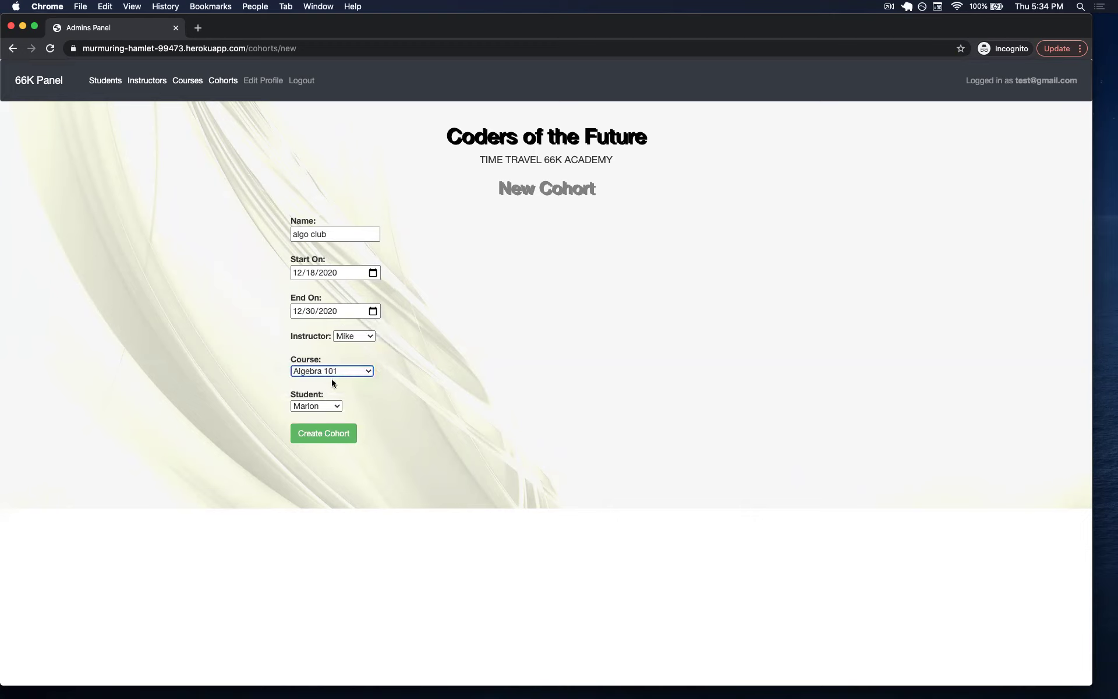
left_click(326, 407)
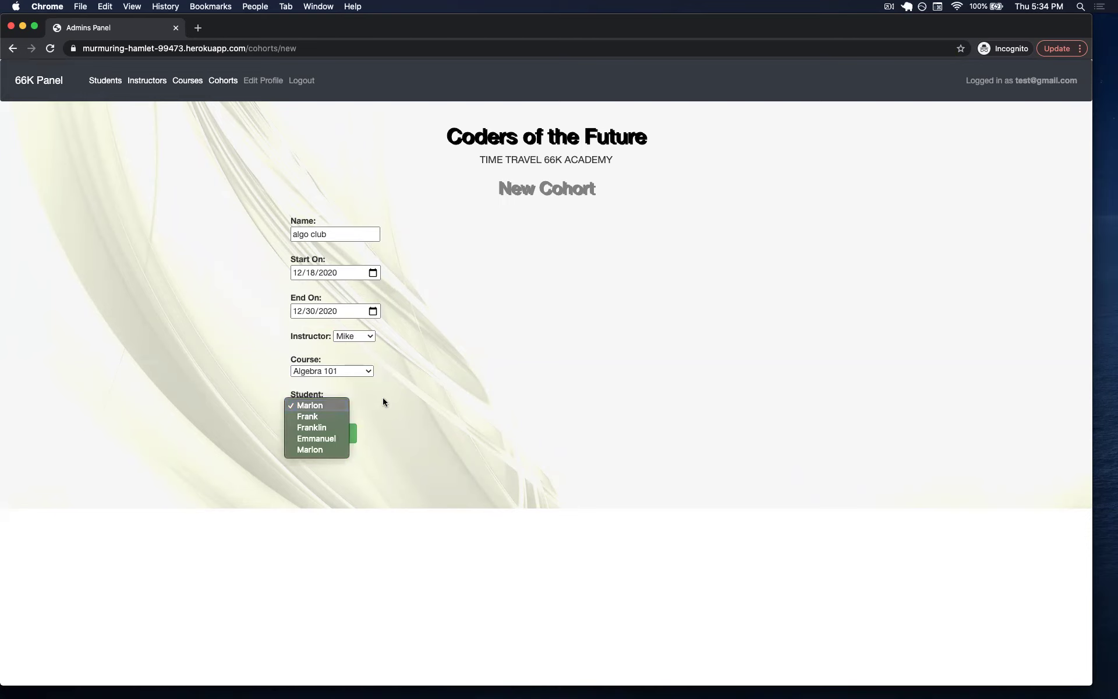
left_click(315, 407)
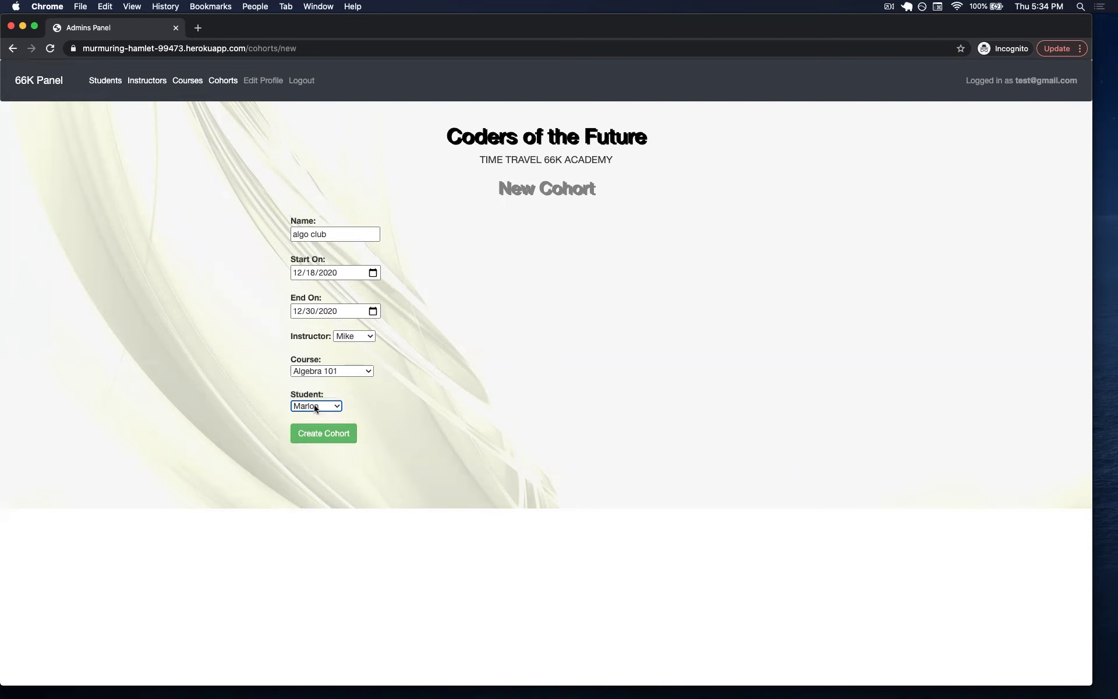
left_click(324, 436)
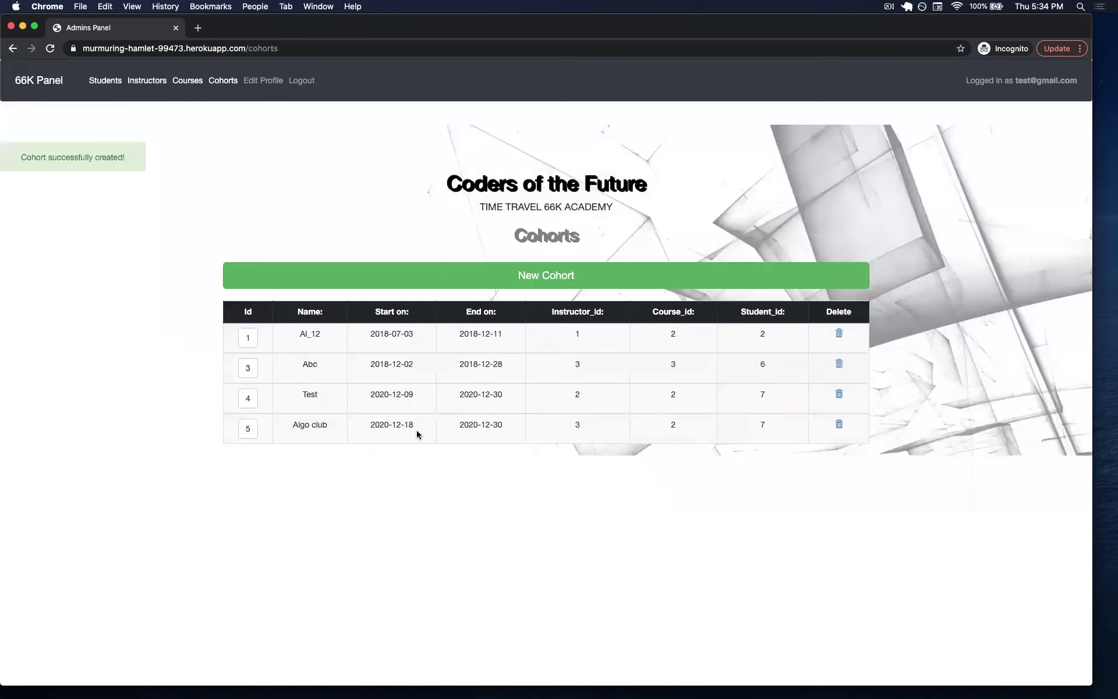
Link four consecutive students from the Students list to the algo club cohort.
left_click(46, 82)
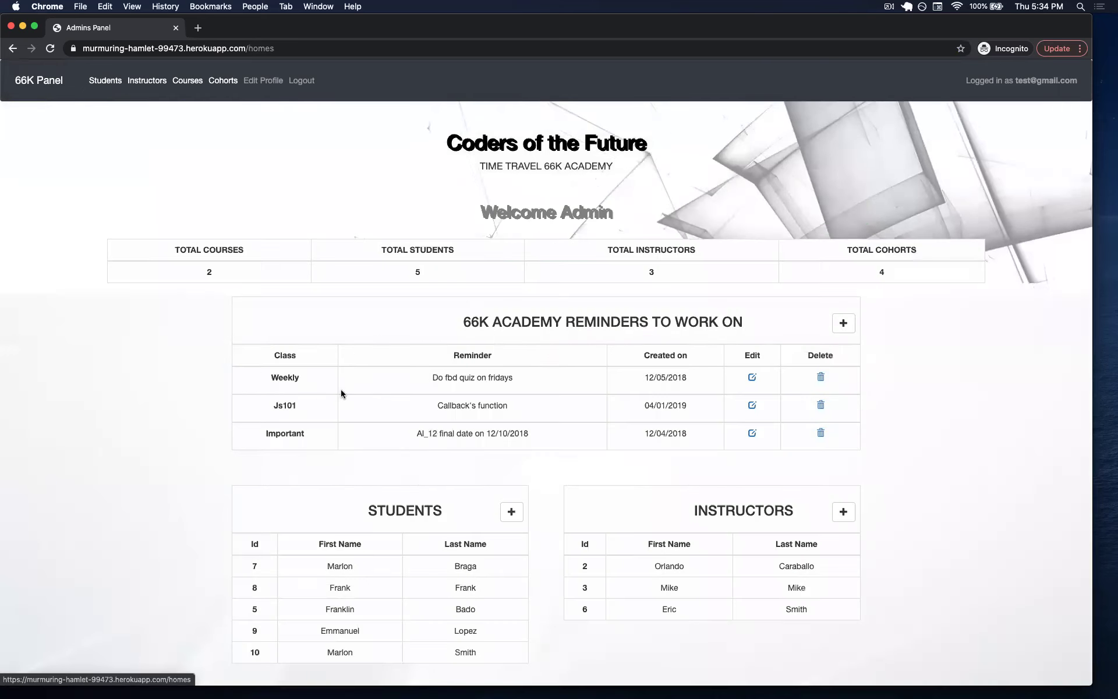
scroll(432, 422, "down", 10)
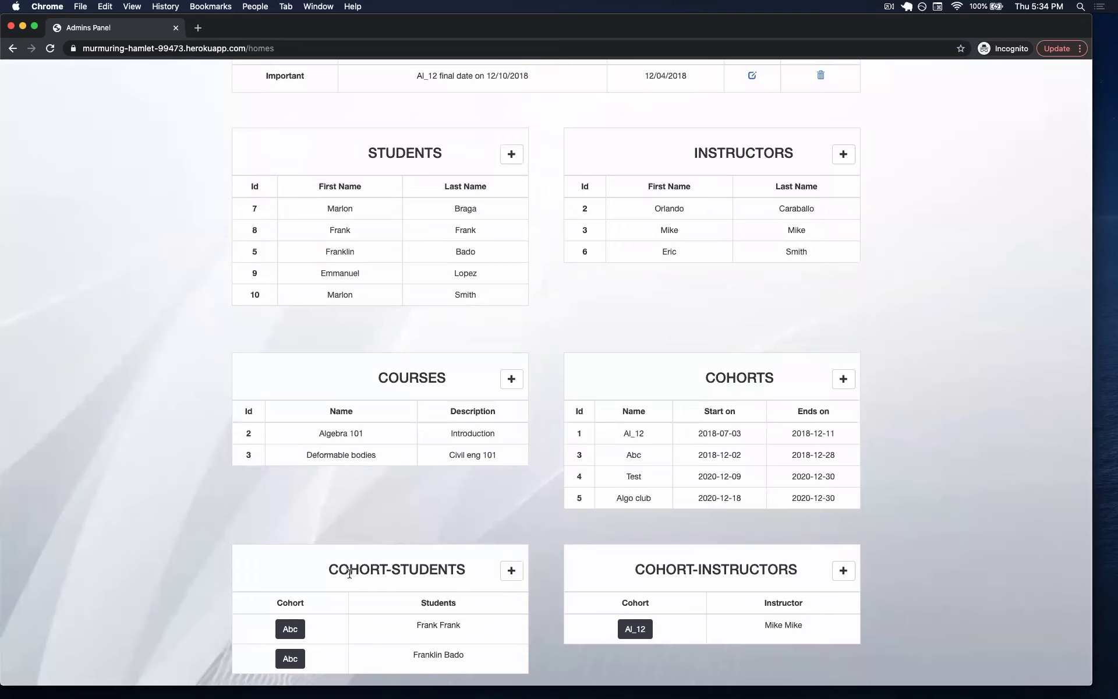
left_click_drag(331, 569, 417, 571)
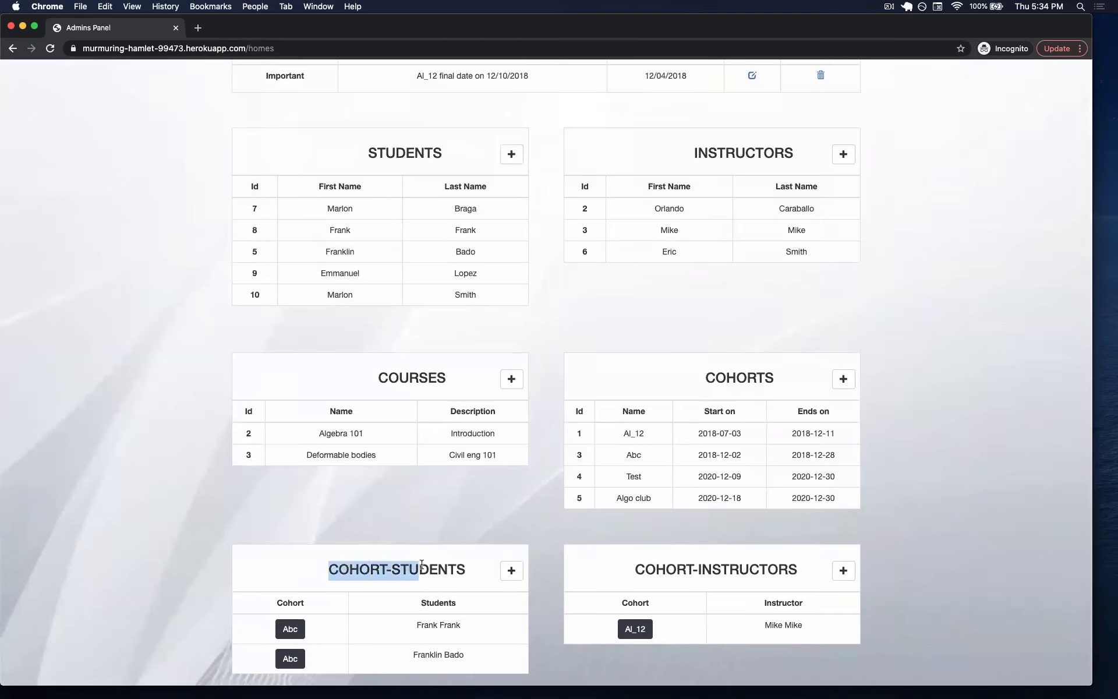
left_click(512, 571)
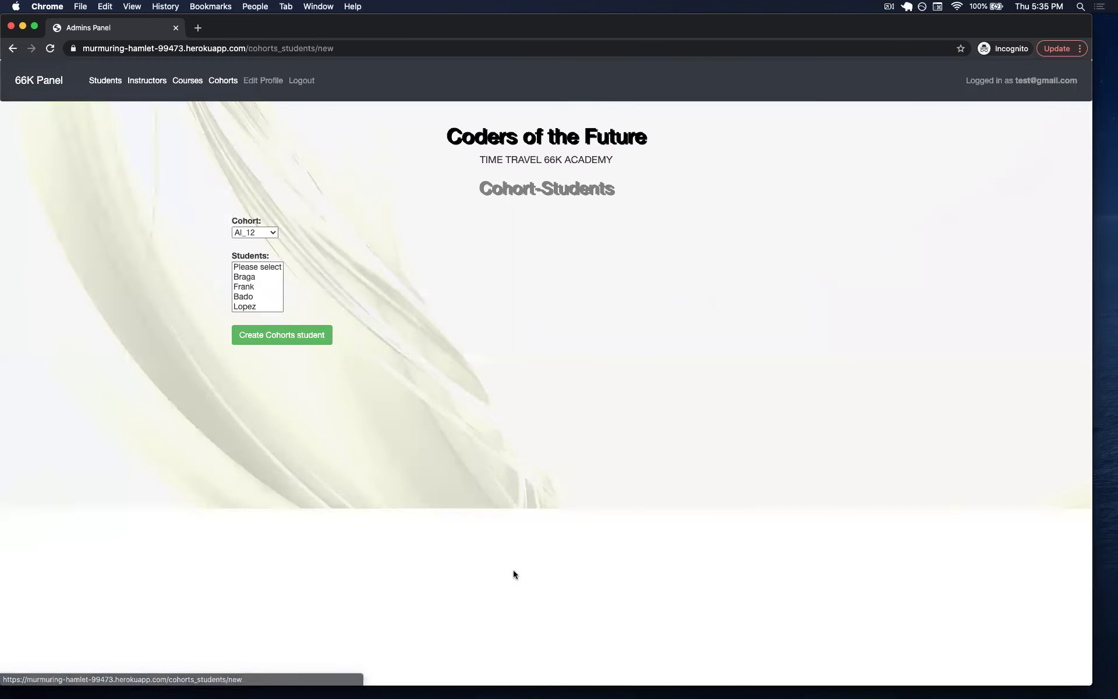
left_click(272, 234)
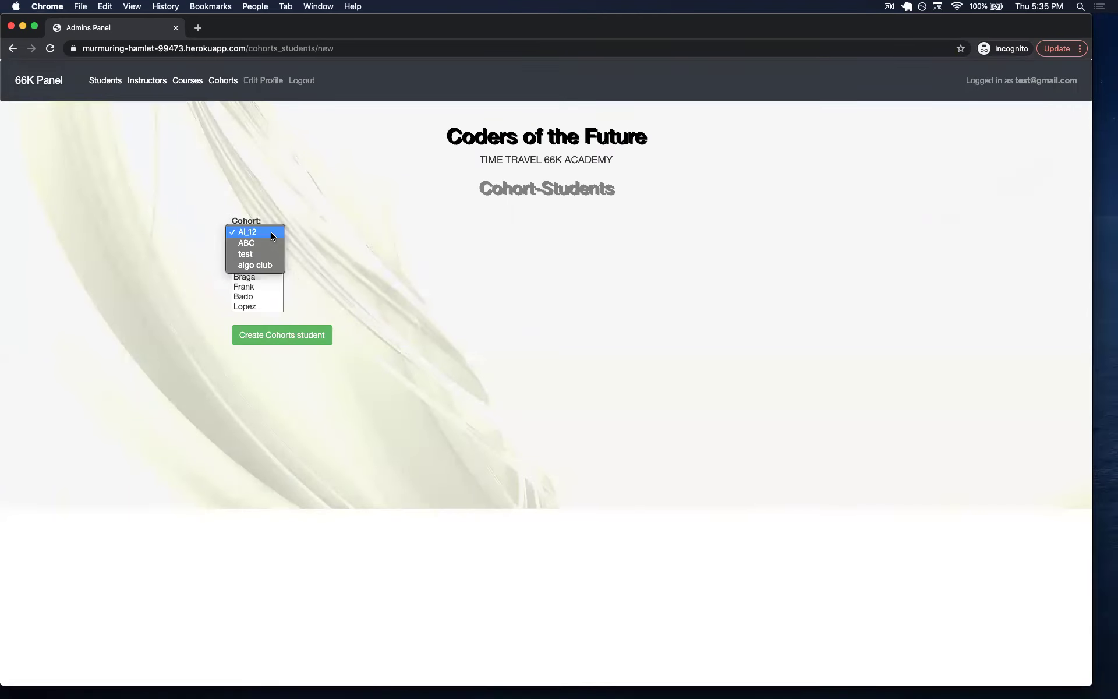
left_click(267, 265)
left_click(248, 278)
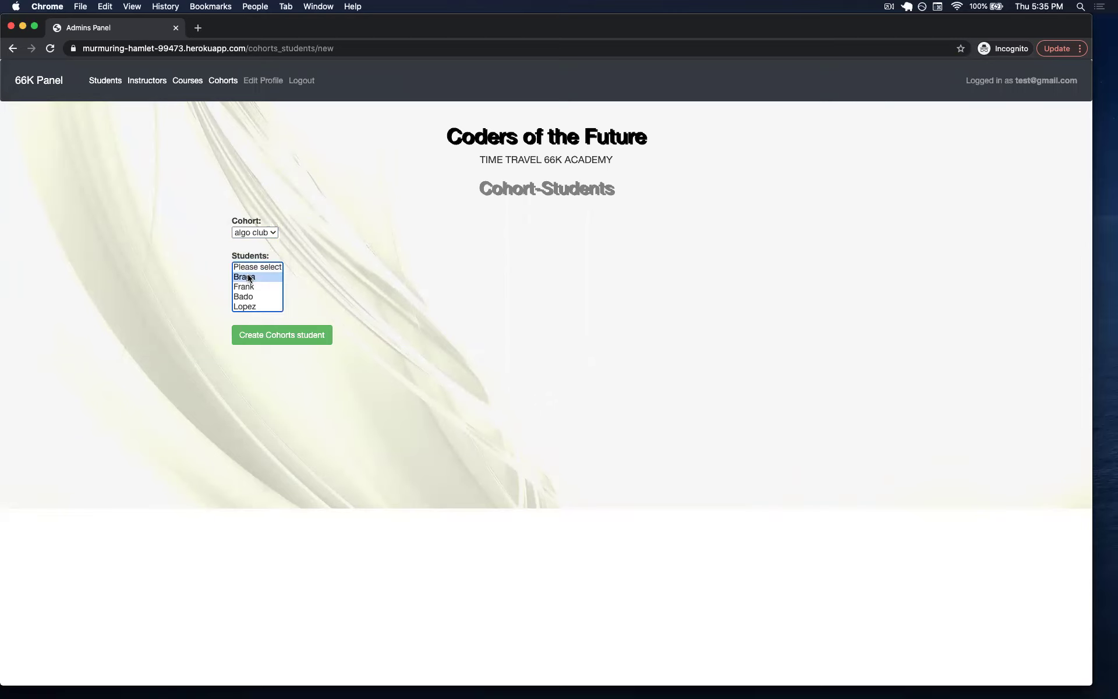
key("shift+Down")
key("shift+Down")
key("shift+Down")
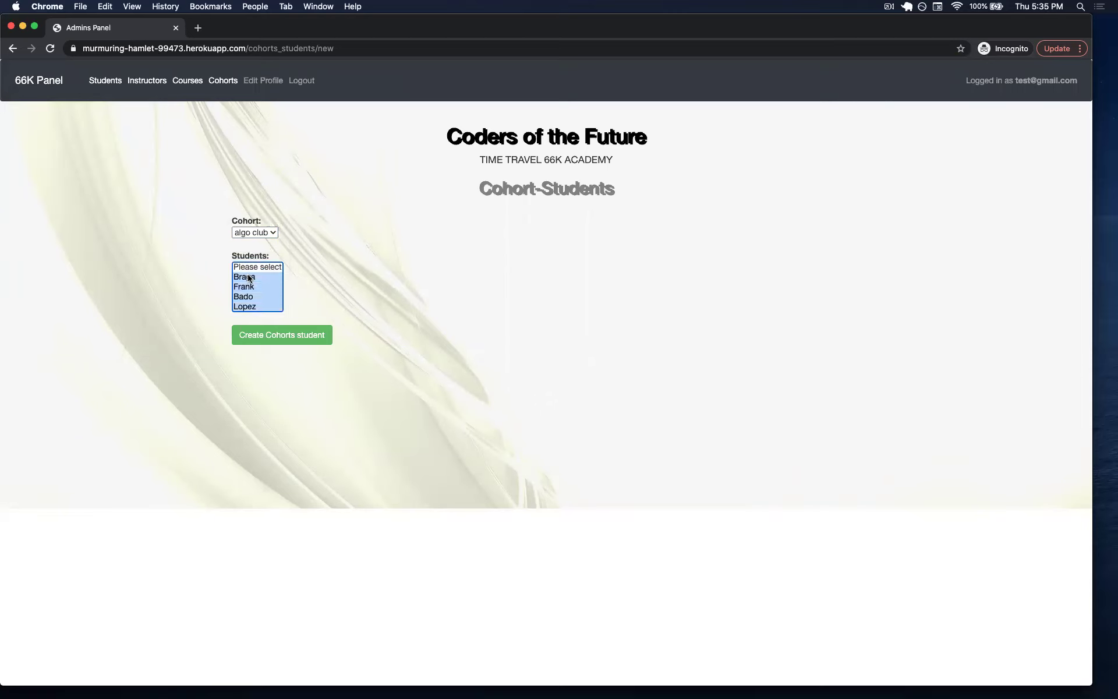
left_click(286, 337)
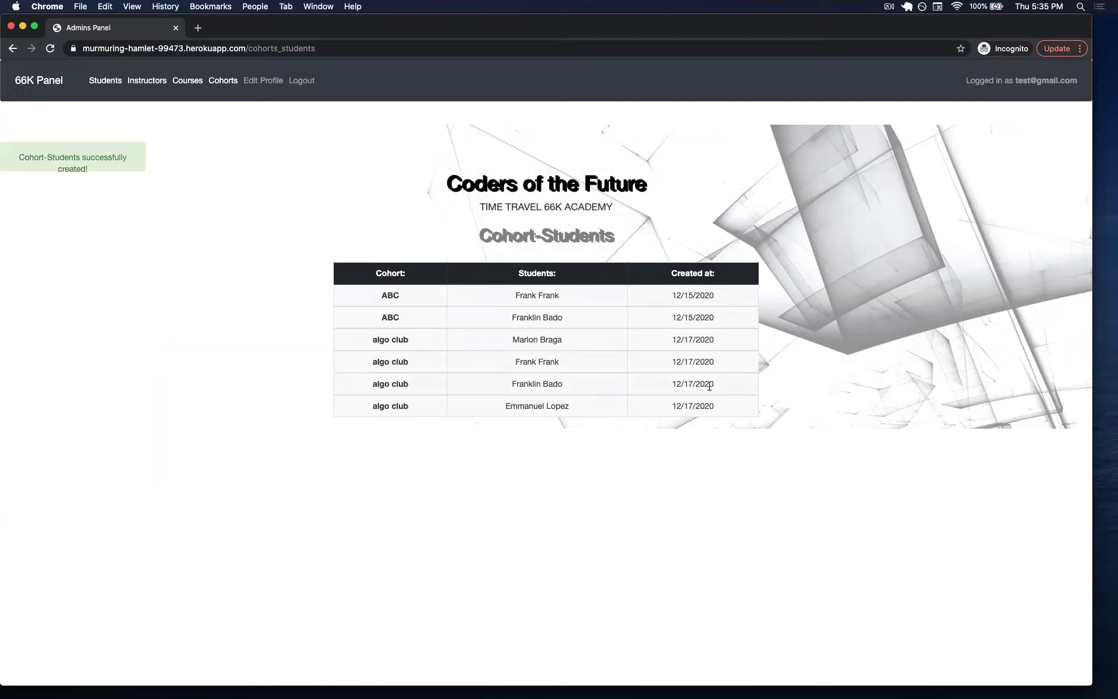
Delete the first ABC cohort-student link from the Cohort-Students table and confirm.
left_click(50, 82)
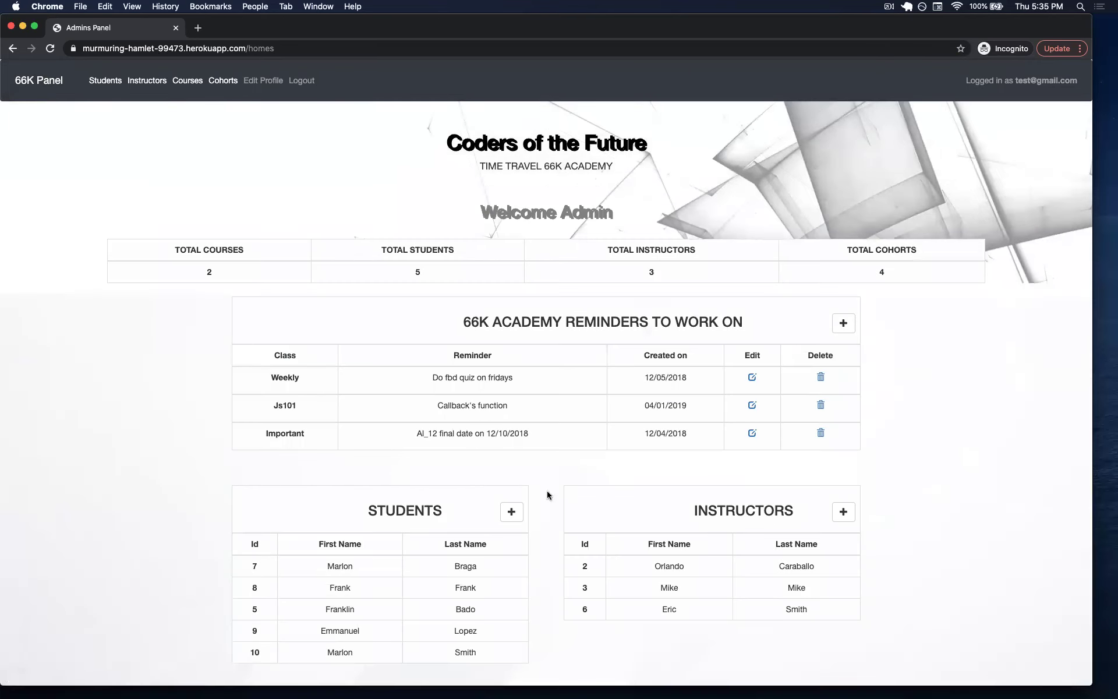
scroll(547, 495, "down", 8)
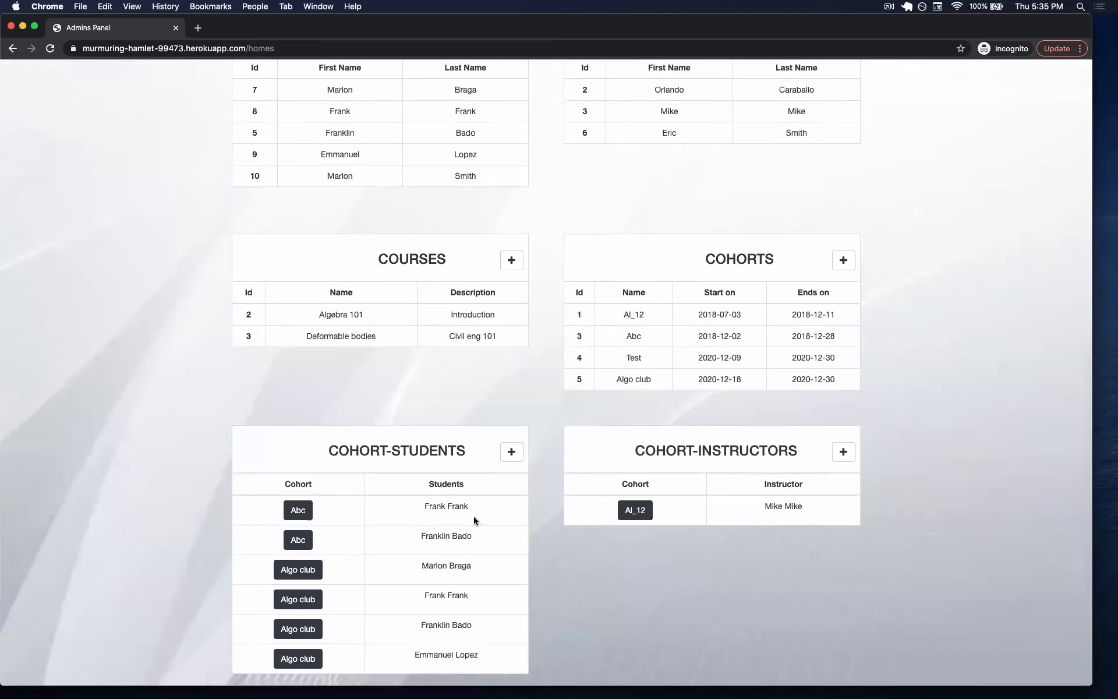
left_click(290, 516)
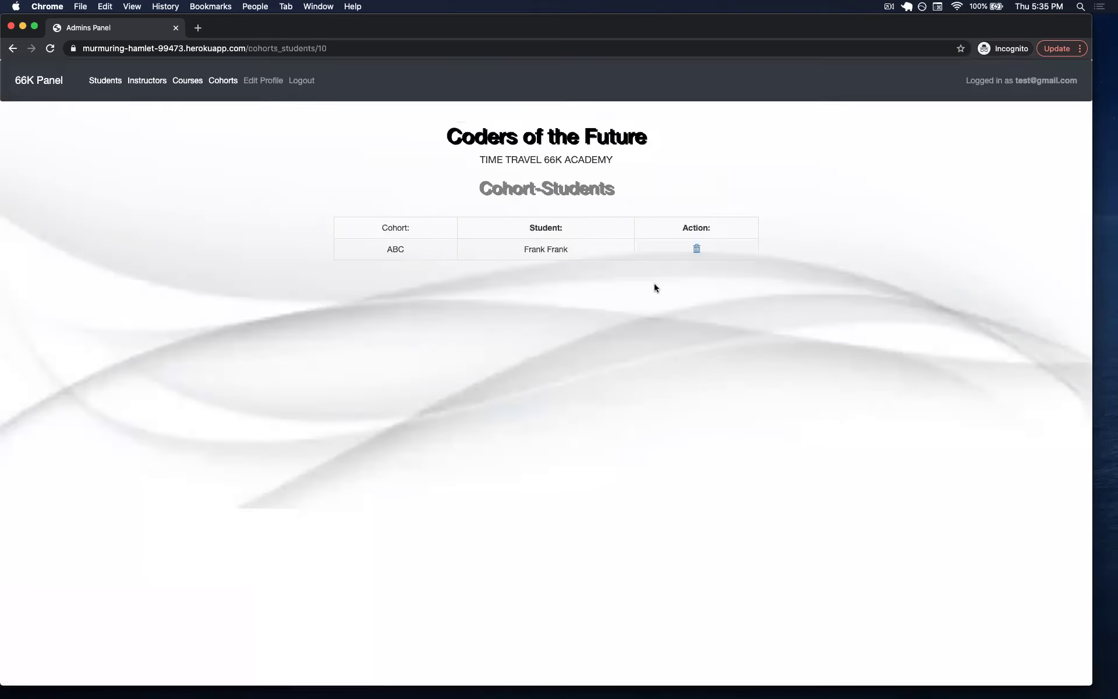
left_click(698, 249)
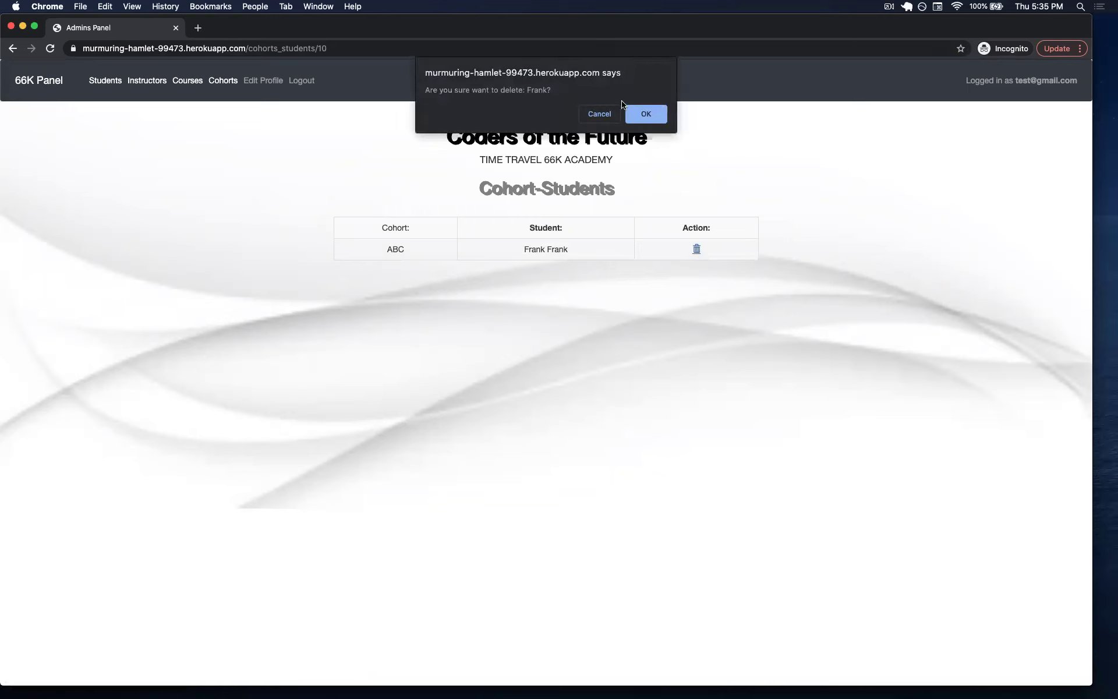
left_click(642, 114)
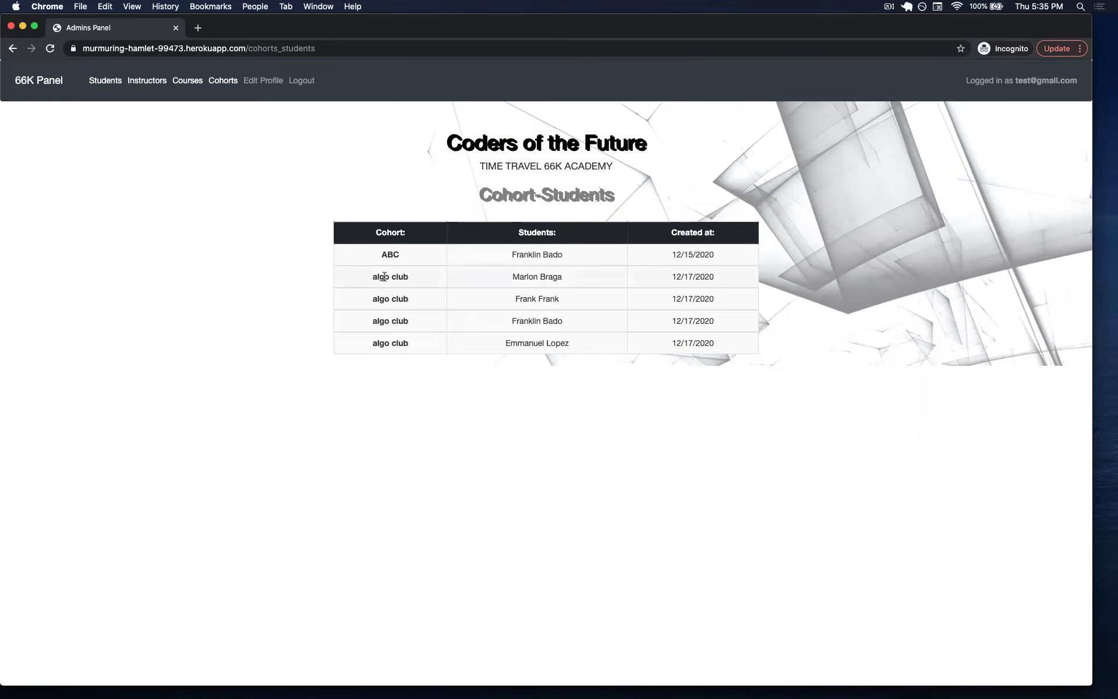
Open the Cohorts list and delete the Algo club row.
left_click(52, 81)
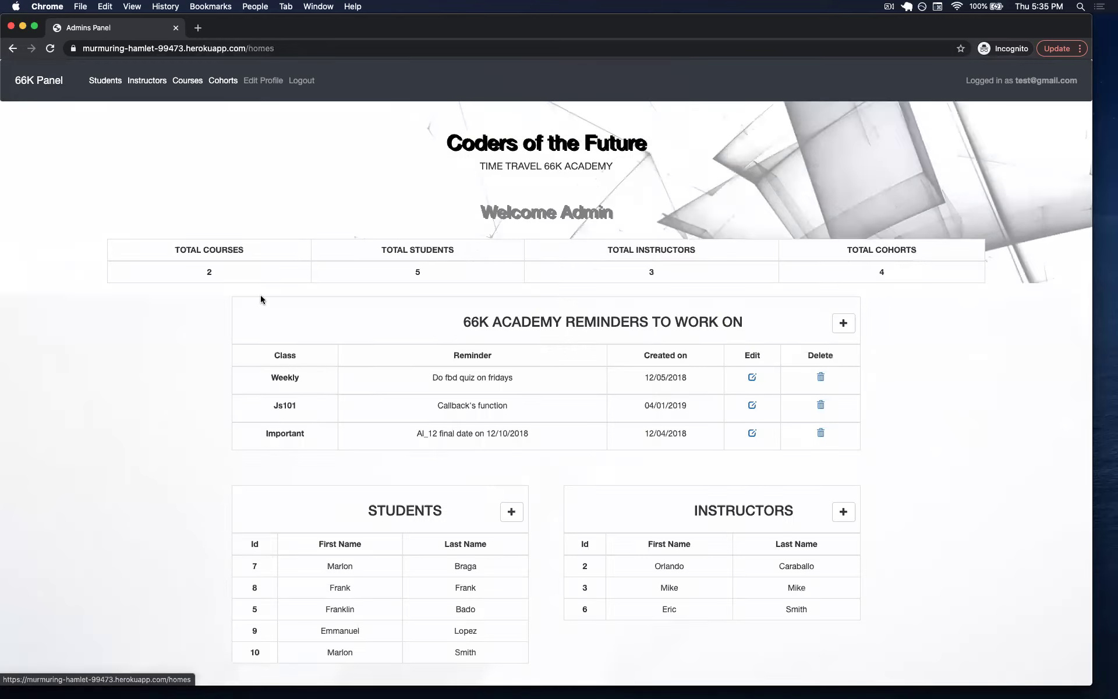
scroll(387, 450, "down", 10)
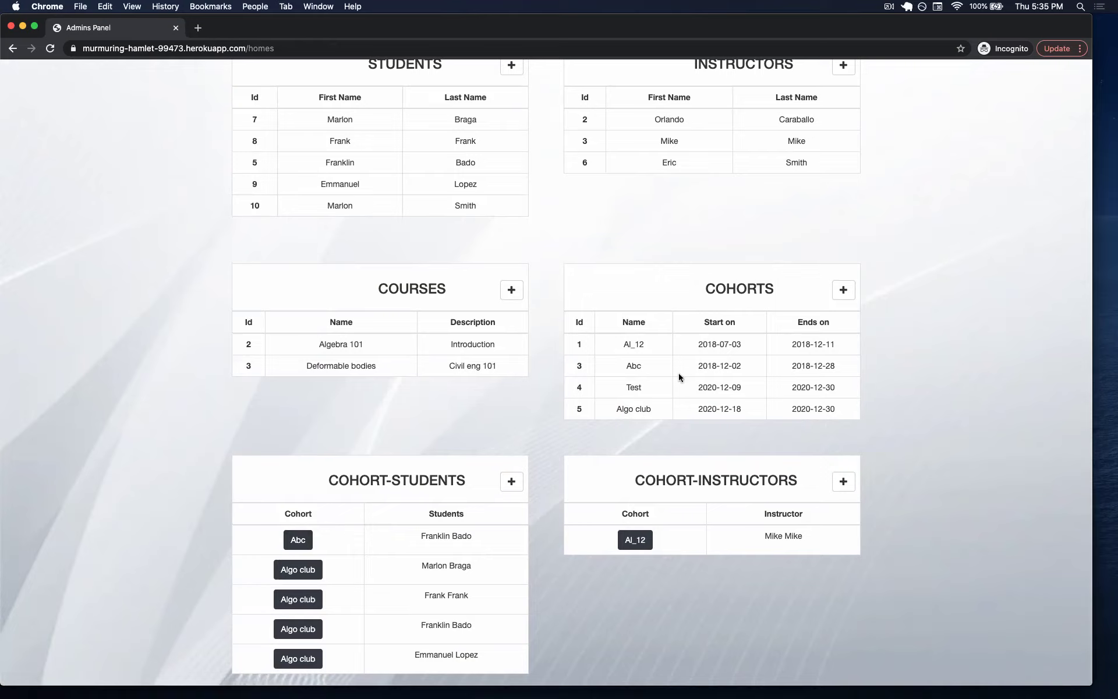
scroll(679, 372, "up", 10)
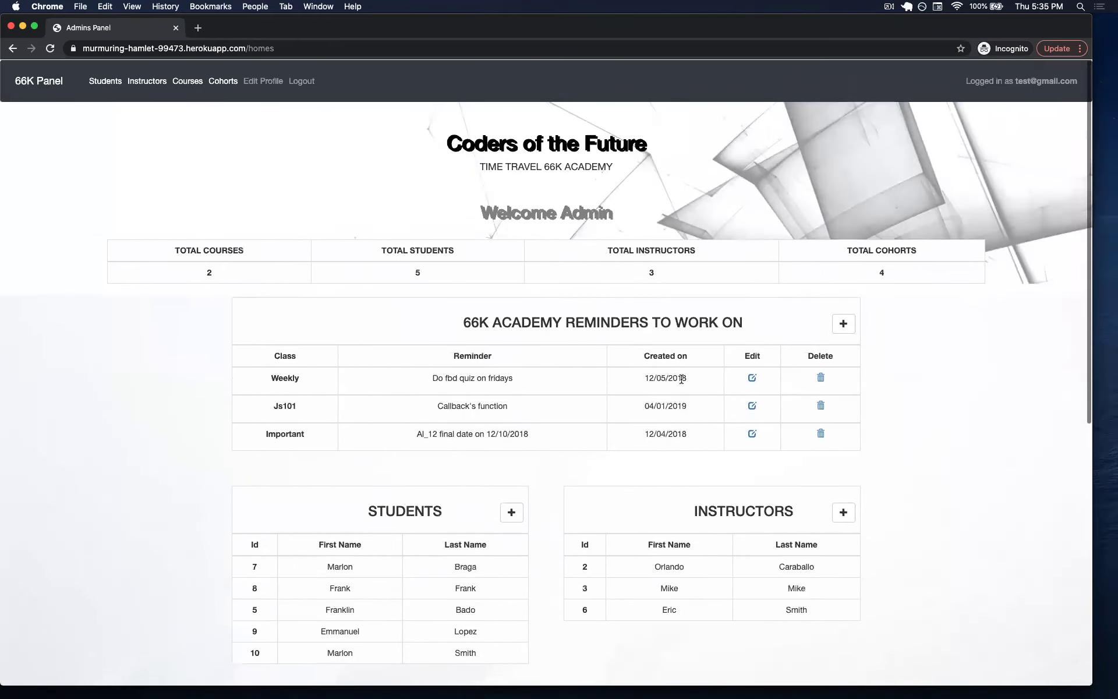
left_click(225, 82)
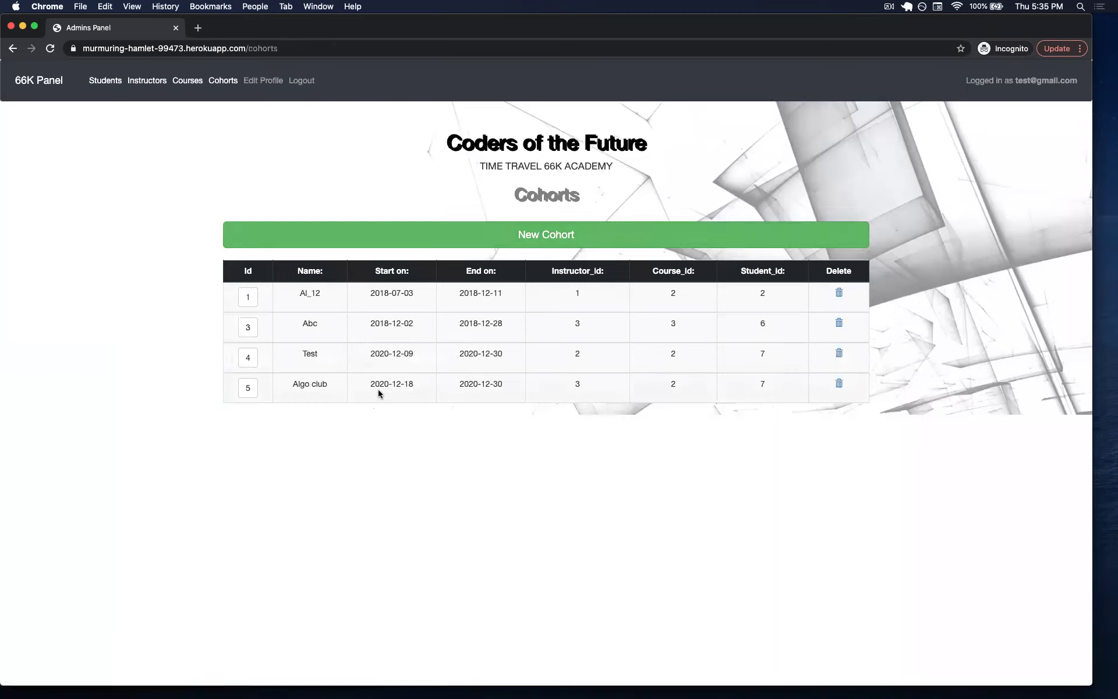
left_click(839, 386)
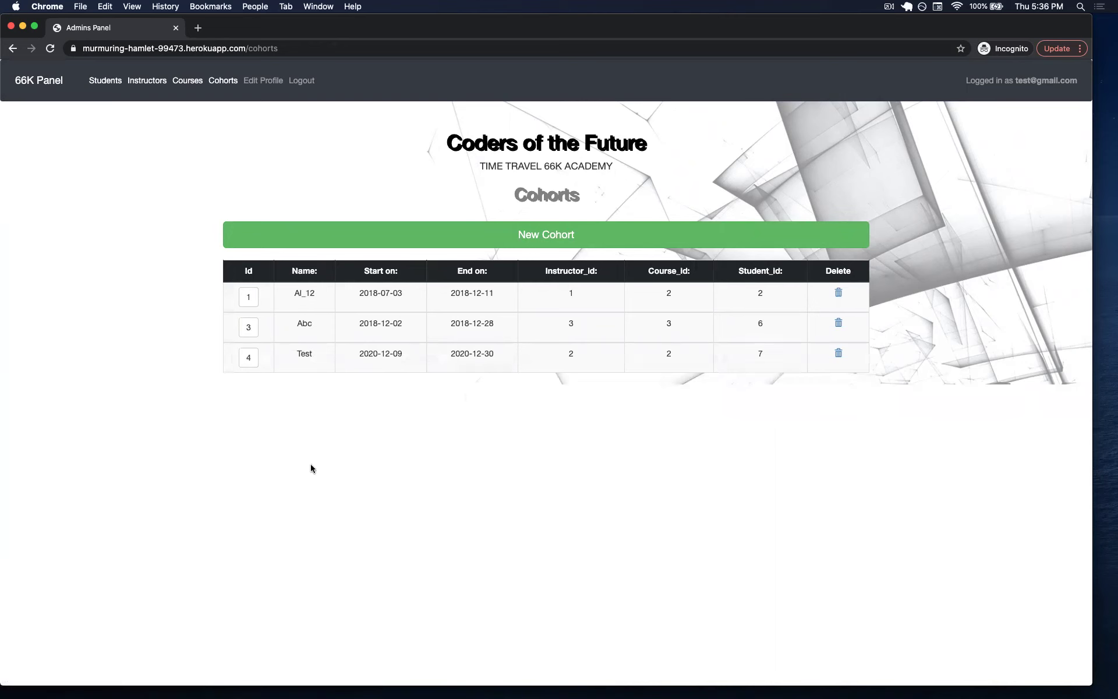
Return to the dashboard and scroll to the reminders table.
left_click(50, 82)
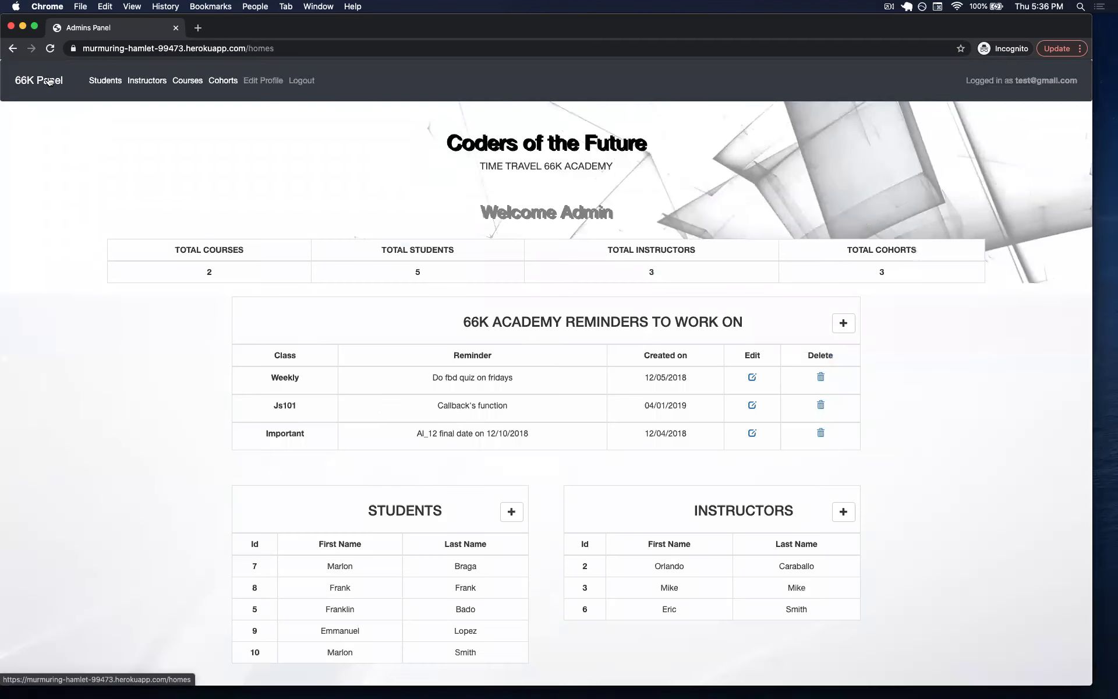
scroll(434, 490, "down", 5)
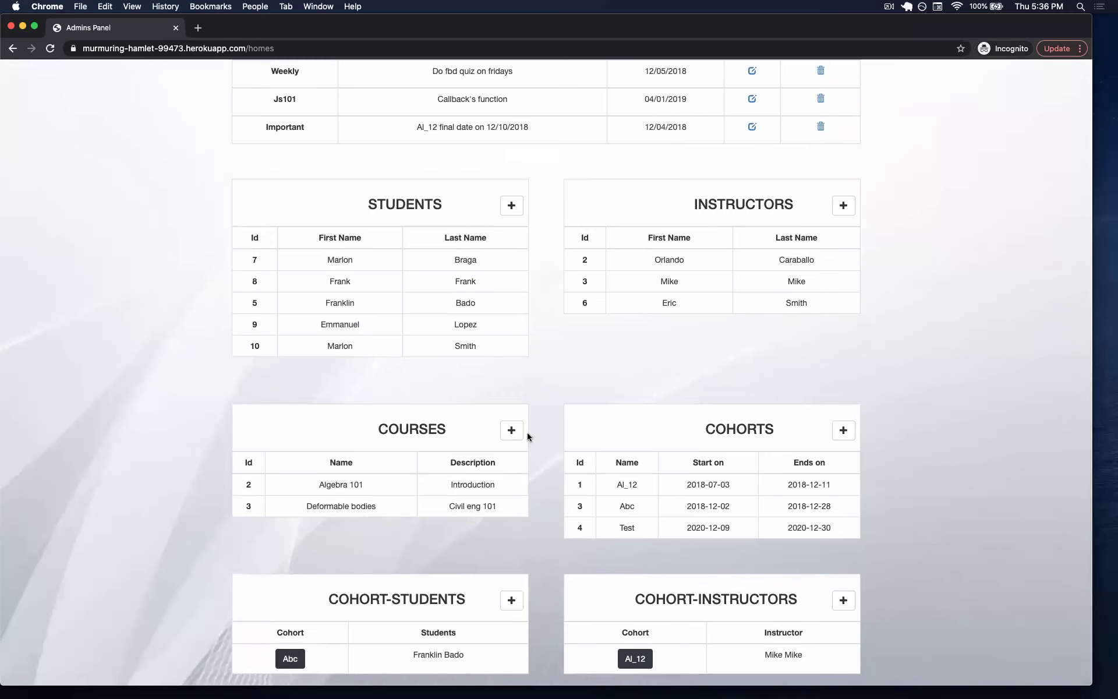
scroll(527, 432, "up", 5)
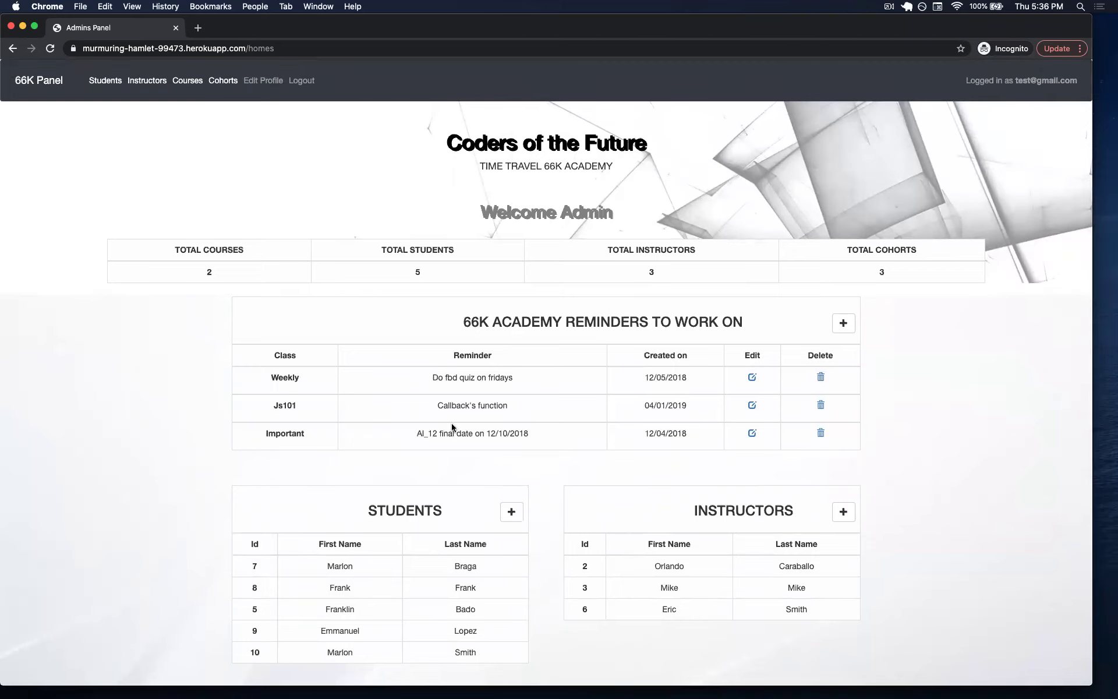
scroll(546, 528, "down", 3)
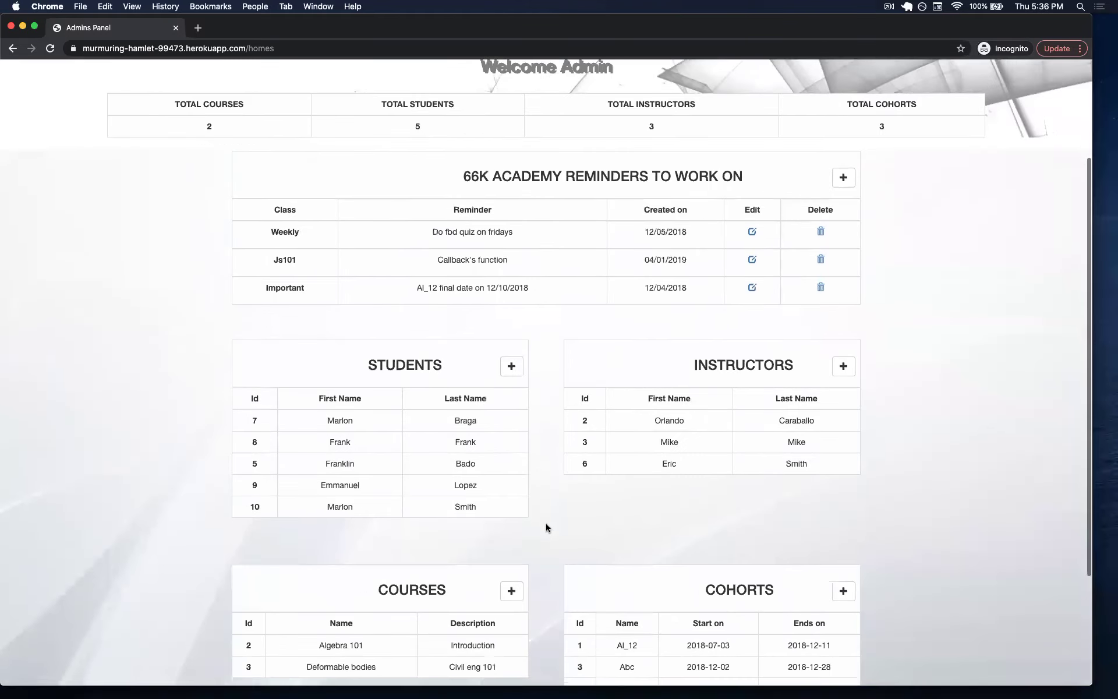
scroll(546, 528, "down", 3)
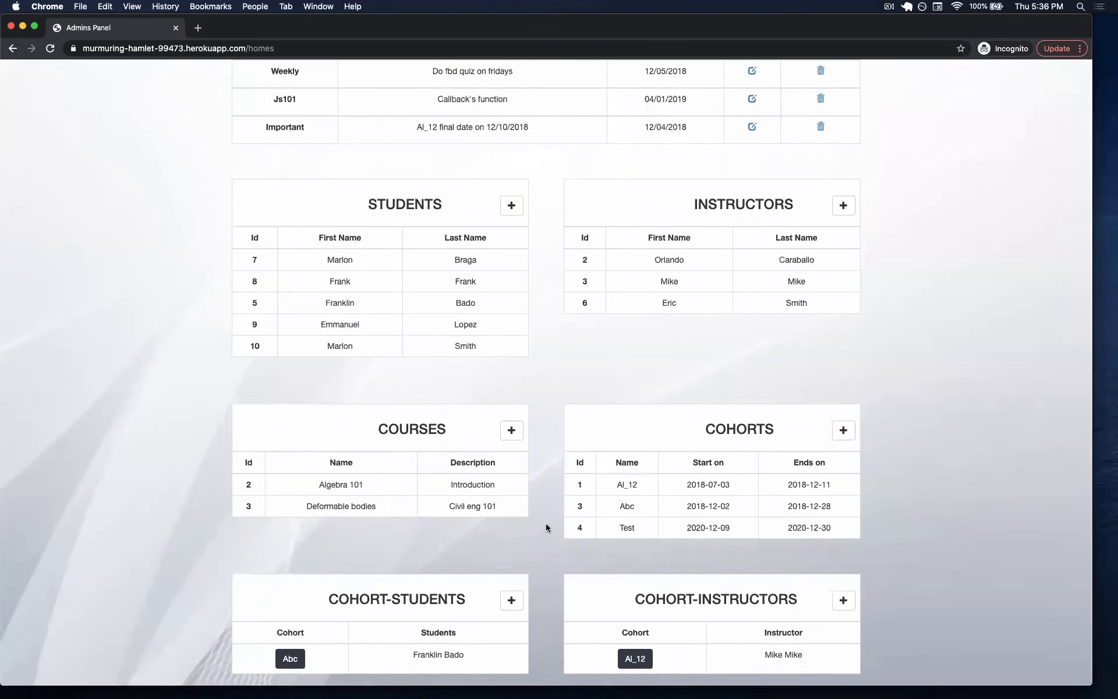
scroll(546, 527, "up", 6)
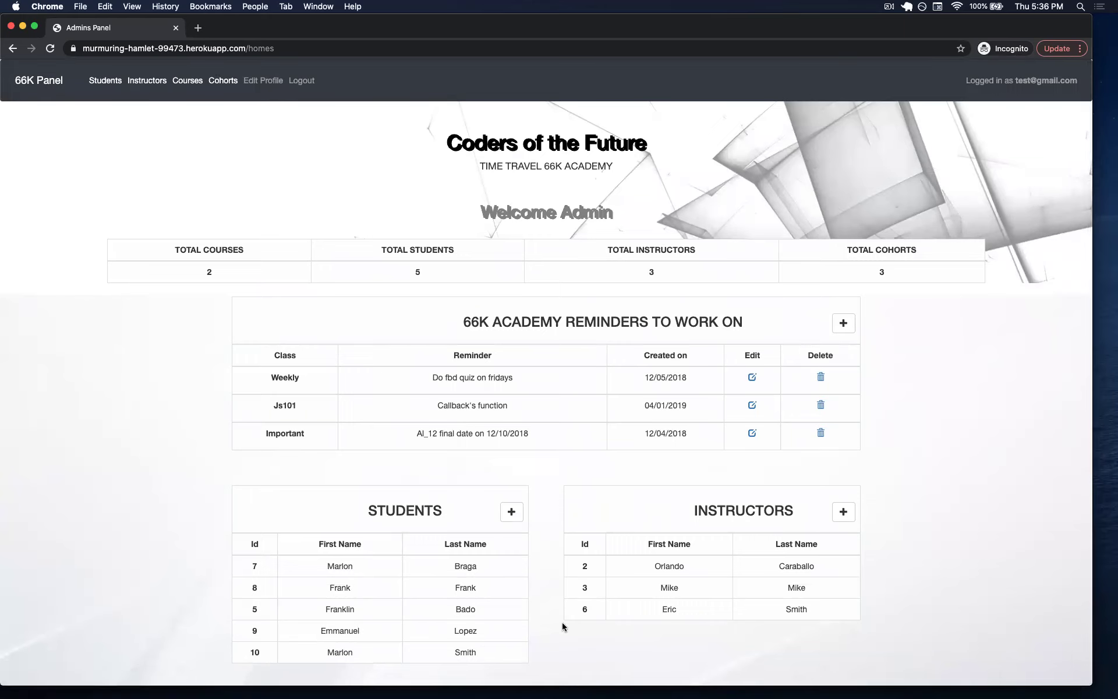
scroll(561, 626, "down", 2)
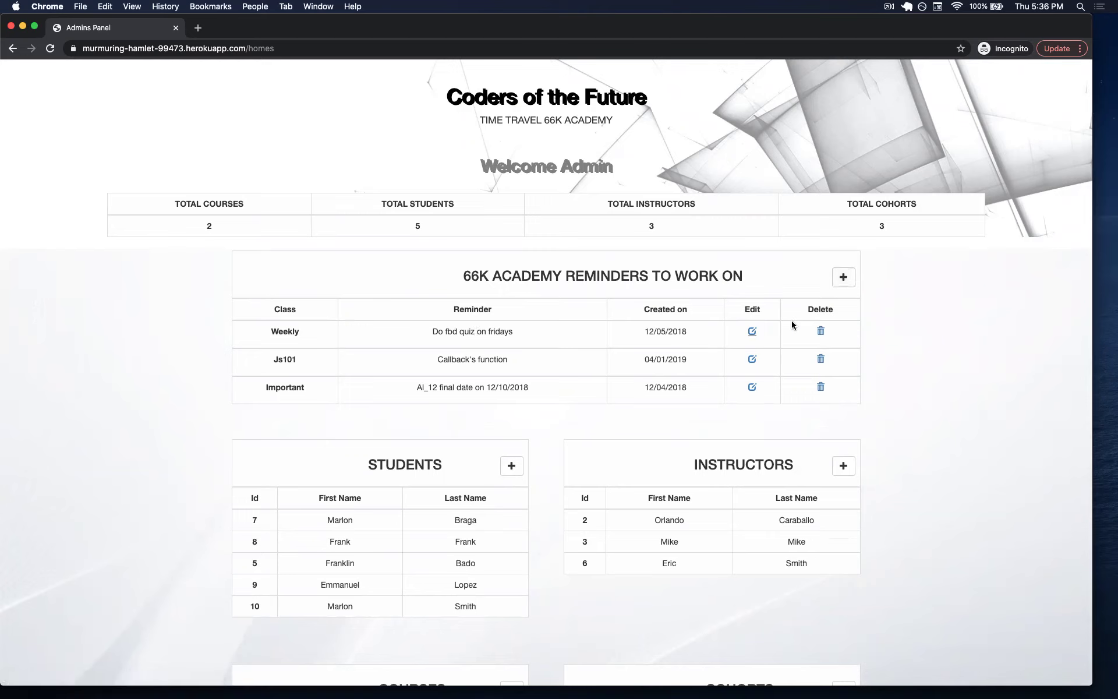
Add an 'algebra 101' reminder reading 'Double check the list of quizes for this class'.
left_click(842, 277)
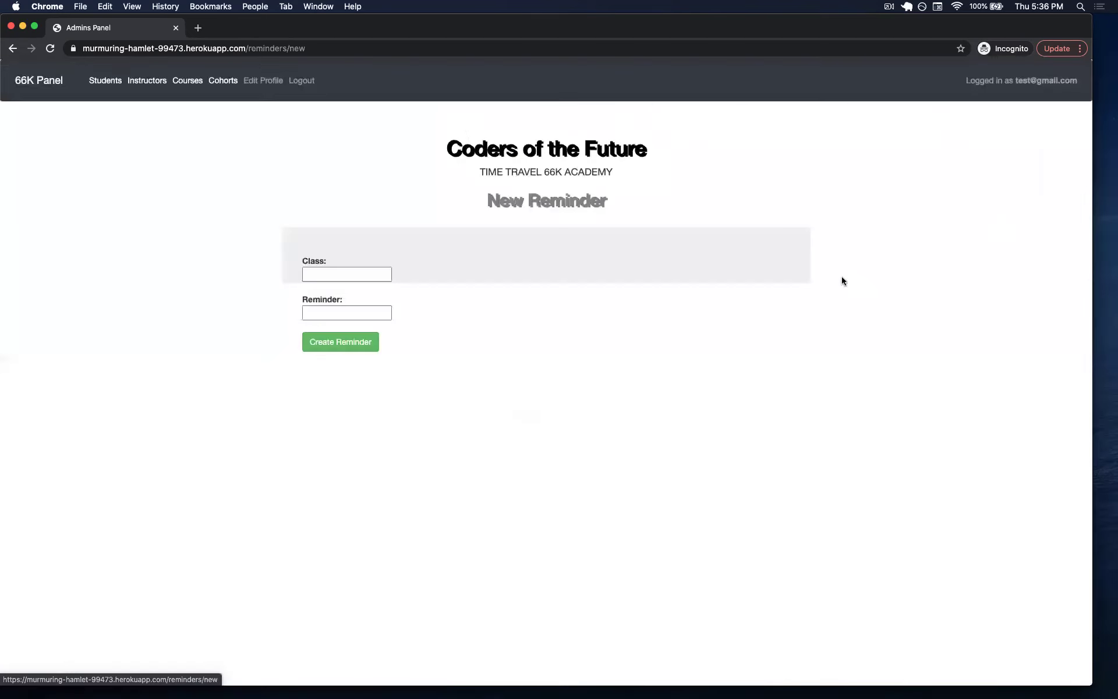
left_click(348, 274)
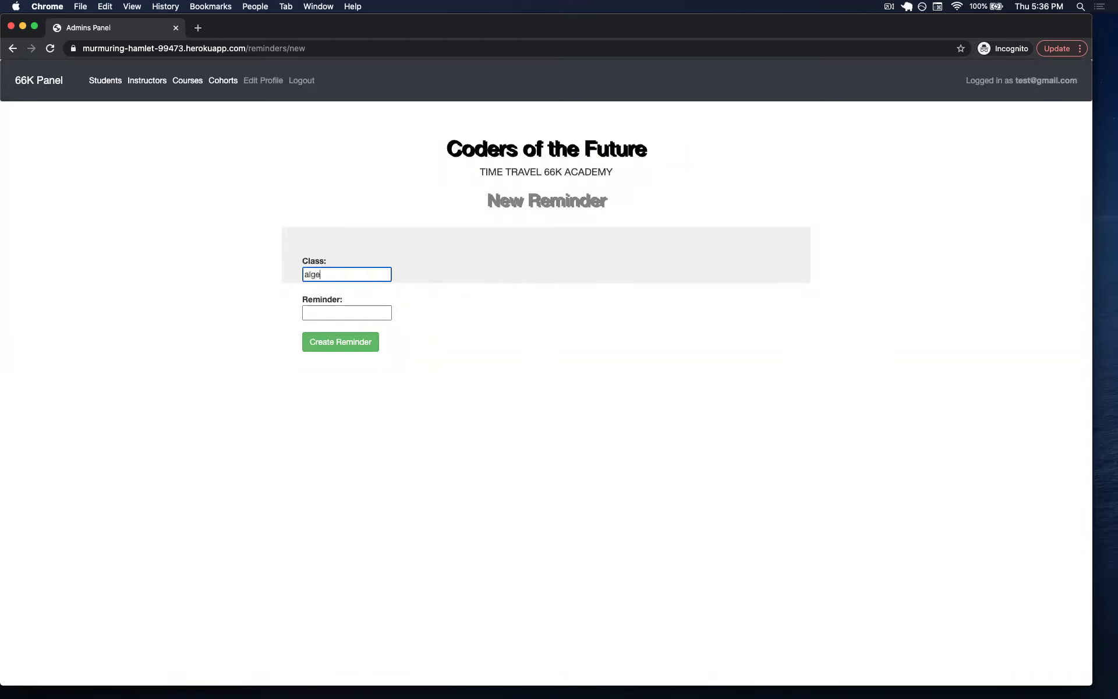
type("algebra 101")
left_click(342, 312)
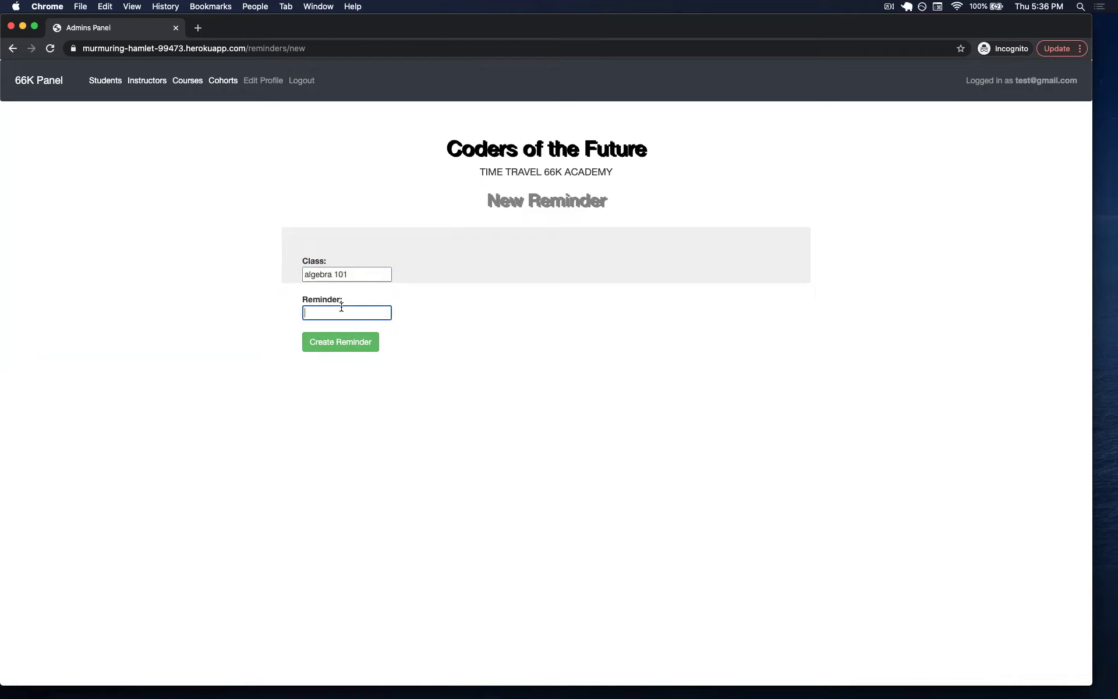
type("Double check the list")
type(" of")
type(" quizes fo")
type("r this class")
left_click(319, 342)
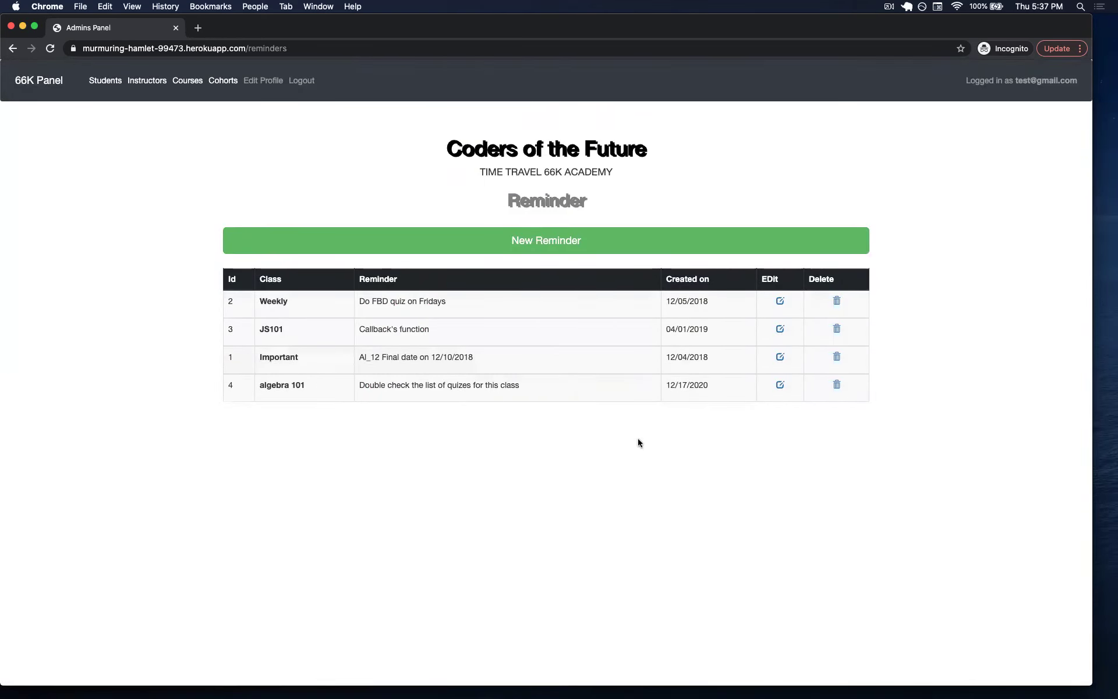
Remove the 'algebra 101' reminder, then go back to the dashboard showing three reminders.
left_click(837, 385)
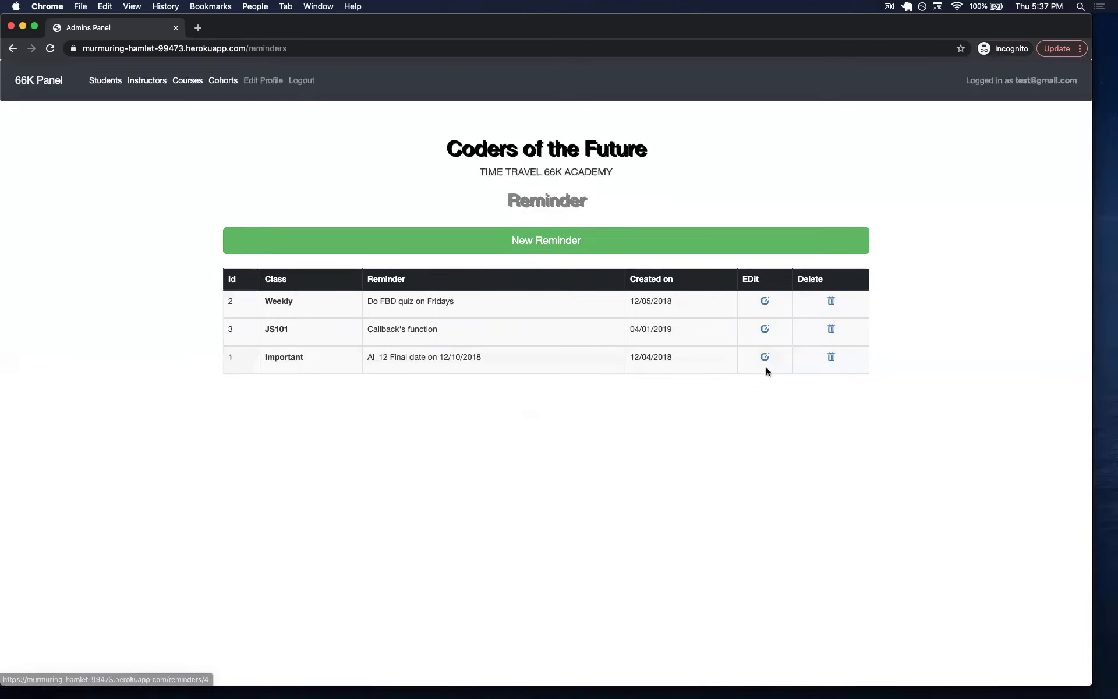
left_click(56, 90)
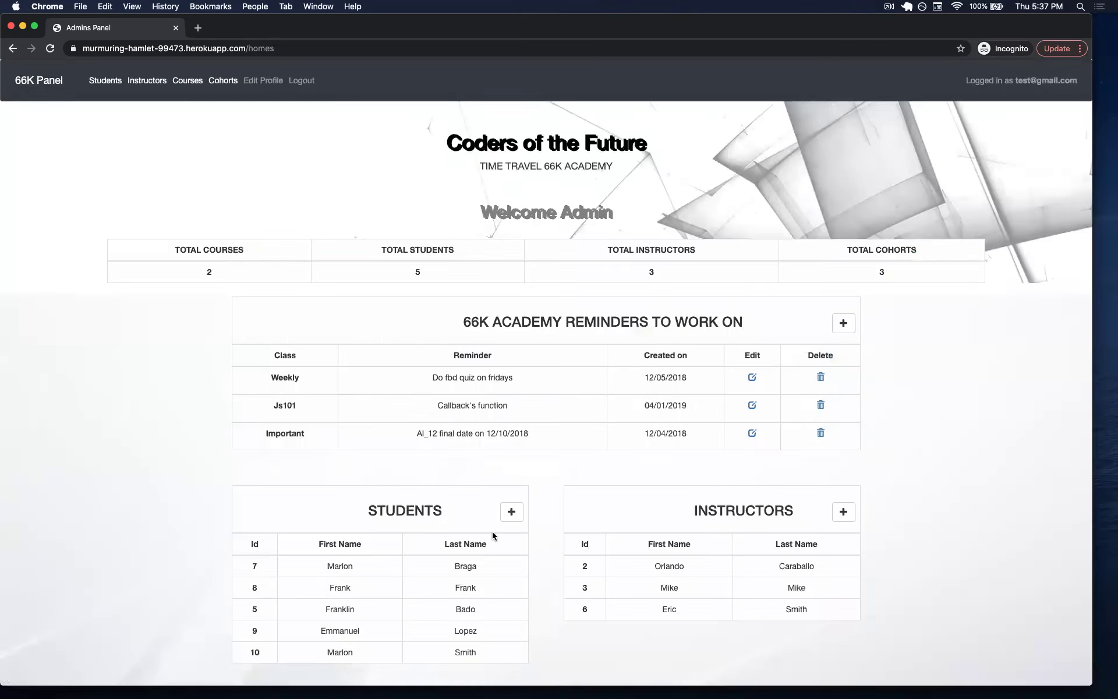
scroll(492, 531, "down", 3)
scroll(491, 530, "up", 3)
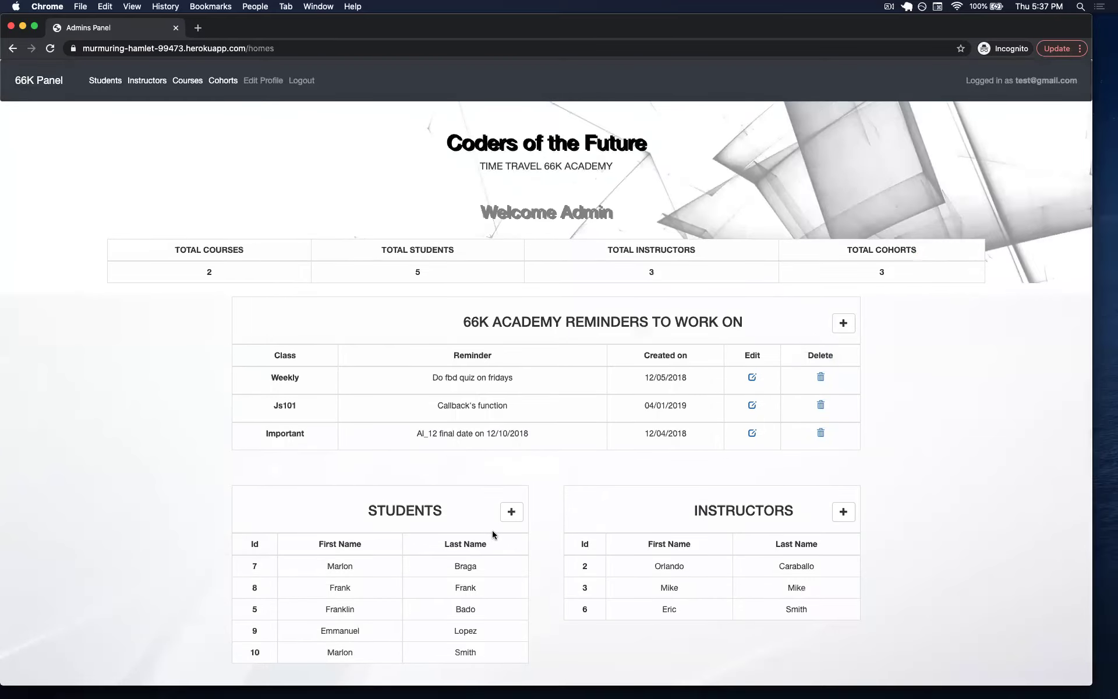